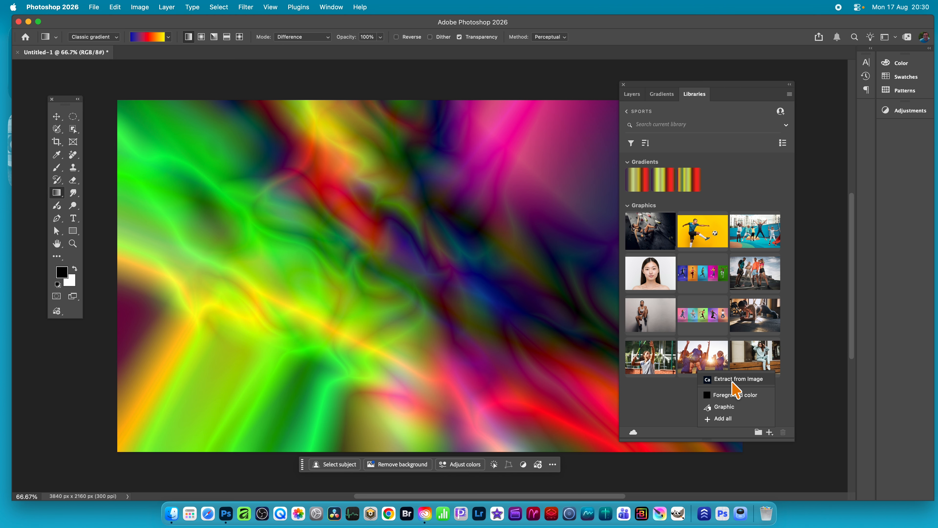
Open Extract from Image on the current artwork, shift the pattern sample area, and switch to gradient extraction
left_click(736, 379)
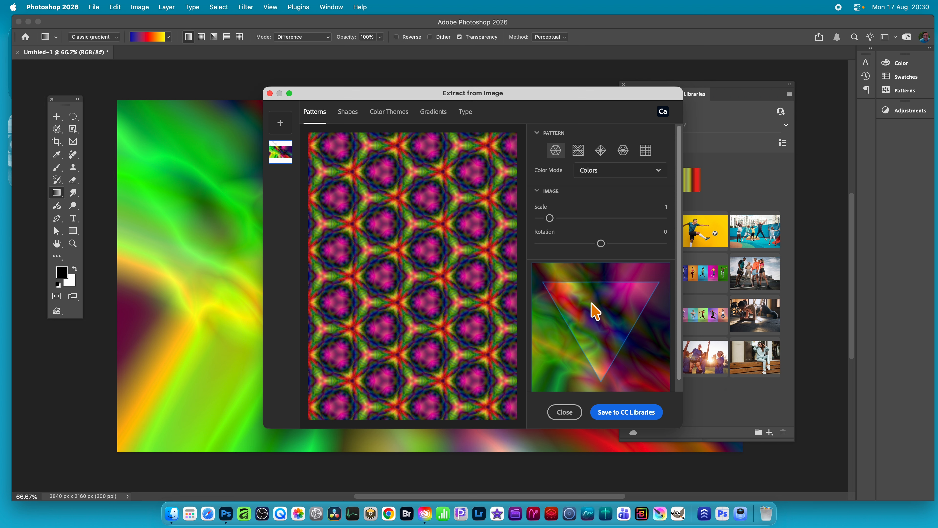
mouse_move(593, 310)
left_mouse_down()
mouse_move(593, 329)
mouse_move(546, 314)
mouse_move(585, 321)
left_mouse_up()
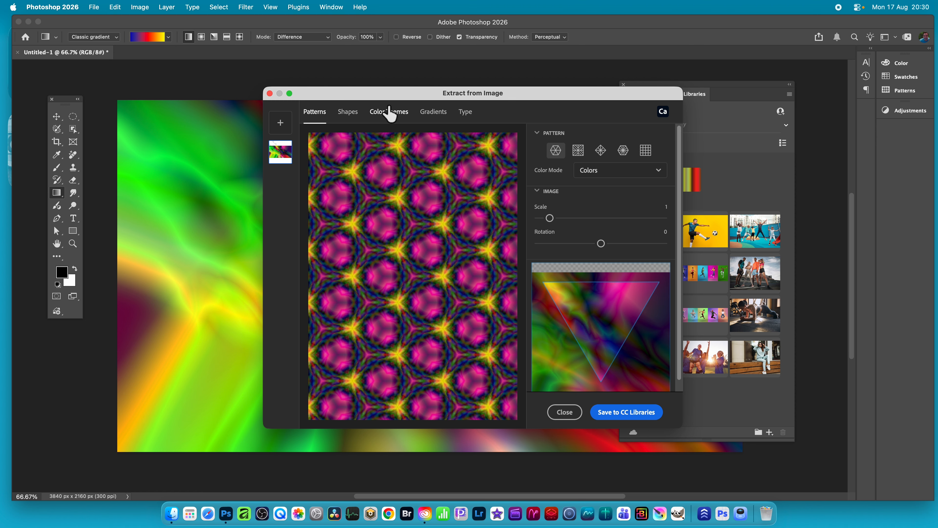
left_click(436, 112)
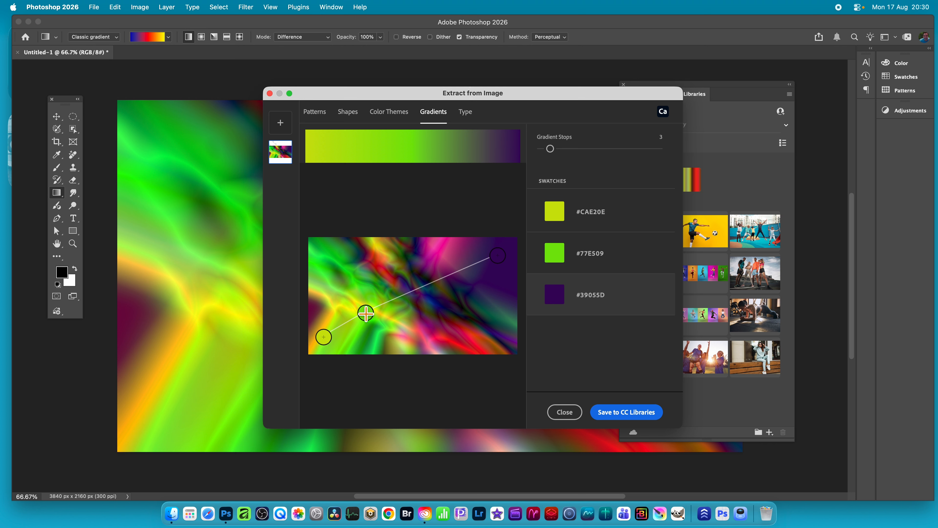
left_click_drag(366, 313, 476, 346)
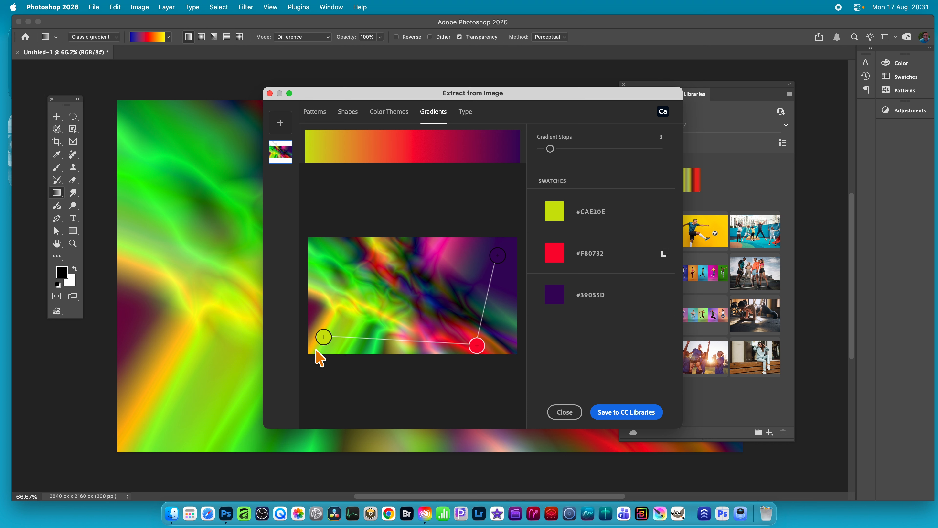
left_click_drag(323, 337, 454, 281)
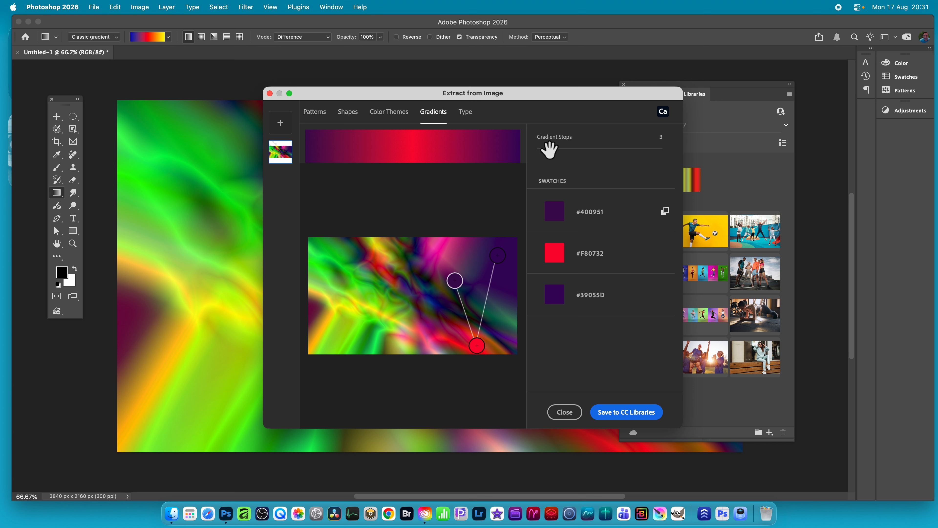
left_click_drag(550, 148, 541, 148)
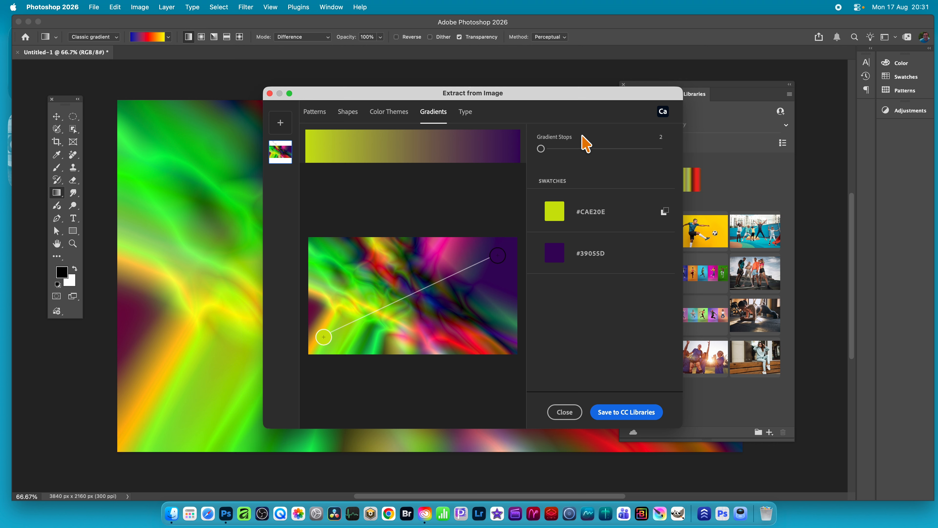
left_click_drag(567, 149, 676, 142)
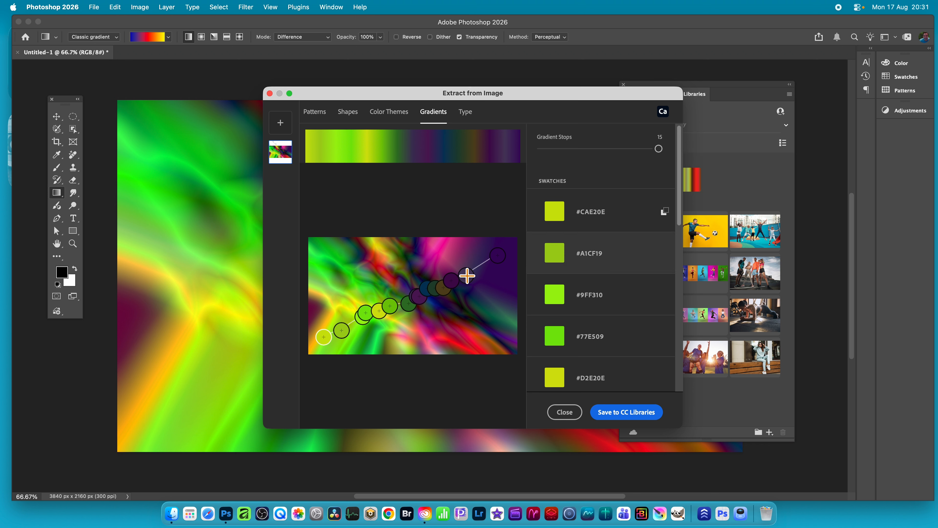
mouse_move(467, 276)
left_mouse_down()
mouse_move(463, 254)
mouse_move(395, 259)
mouse_move(465, 257)
left_mouse_up()
Build an 11-stop gradient by moving three stops onto the image's bright green, orange and pink areas, and save it to the library
left_click(659, 148)
left_click_drag(659, 151, 625, 158)
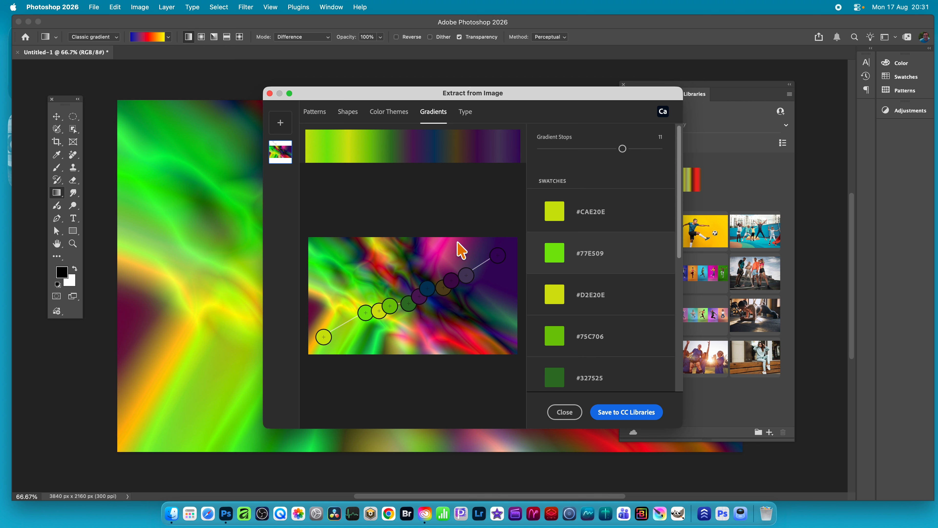
left_click_drag(358, 312, 326, 275)
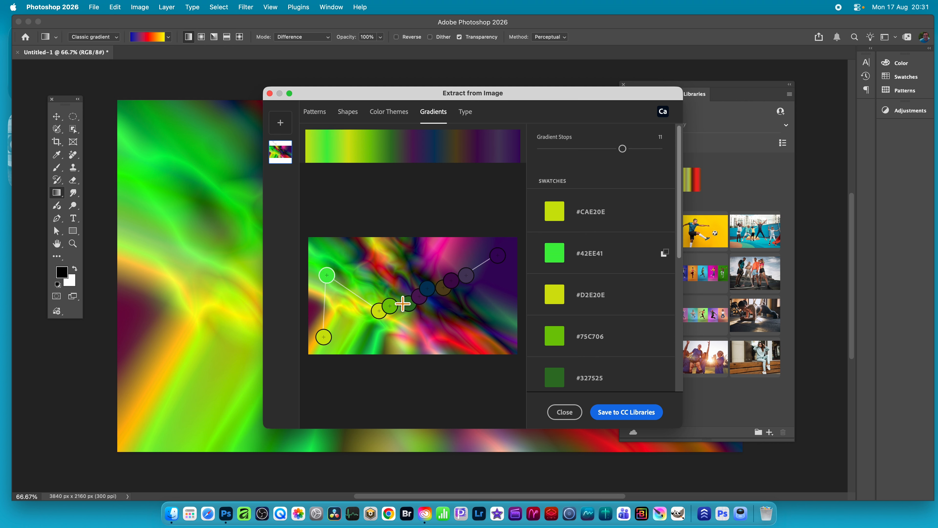
left_click_drag(390, 306, 386, 260)
left_click_drag(417, 292, 430, 247)
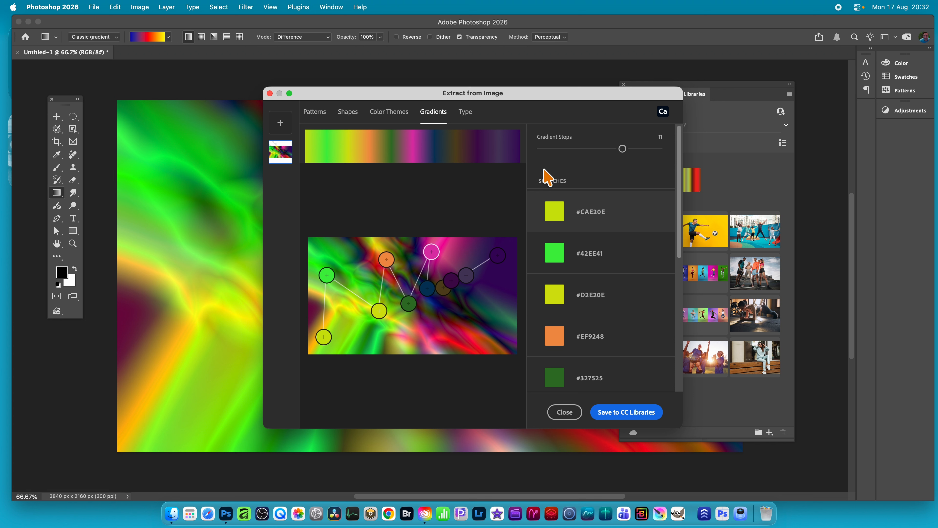
scroll(628, 295, "down", 1)
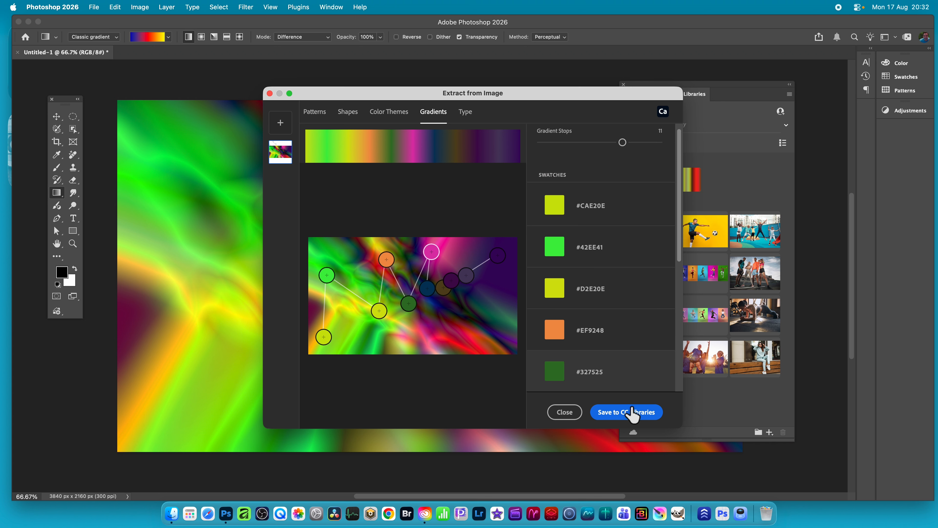
left_click(621, 415)
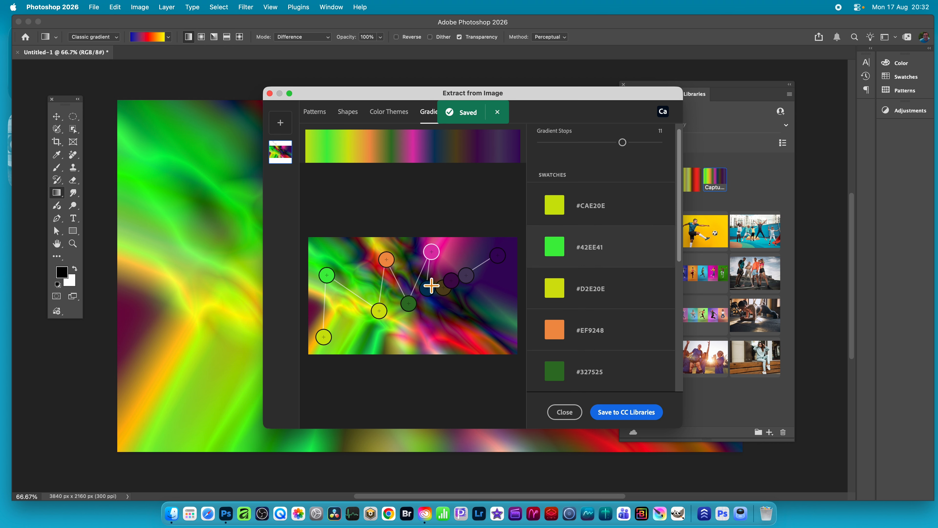
Resample stops from the red, teal, dark green, pink and maroon areas, save this second gradient to the library, and close the extraction
left_click_drag(429, 285, 452, 332)
left_click_drag(465, 275, 506, 315)
left_click_drag(498, 255, 358, 249)
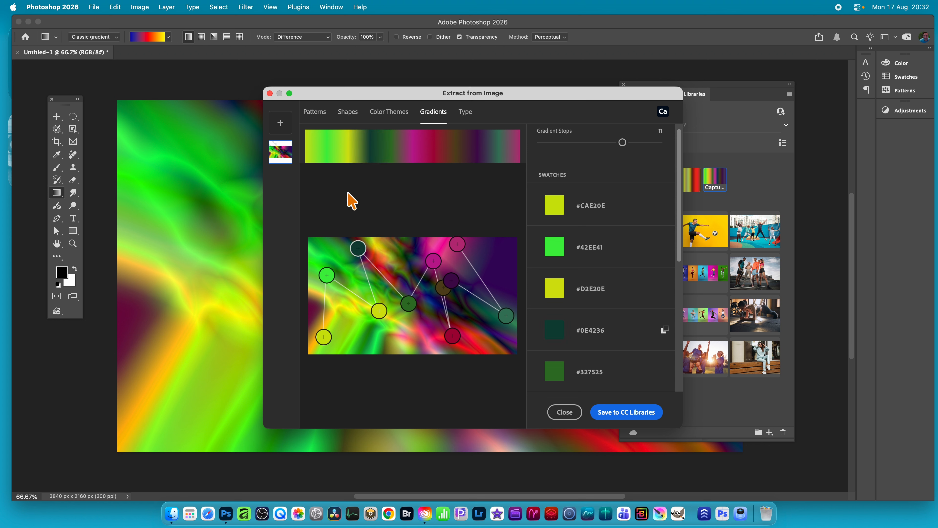
left_click_drag(324, 337, 314, 308)
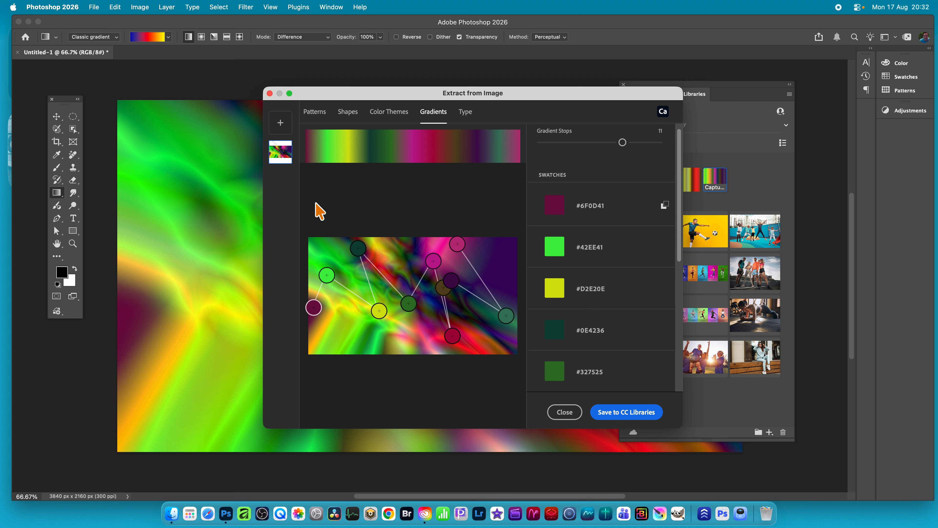
left_click(615, 413)
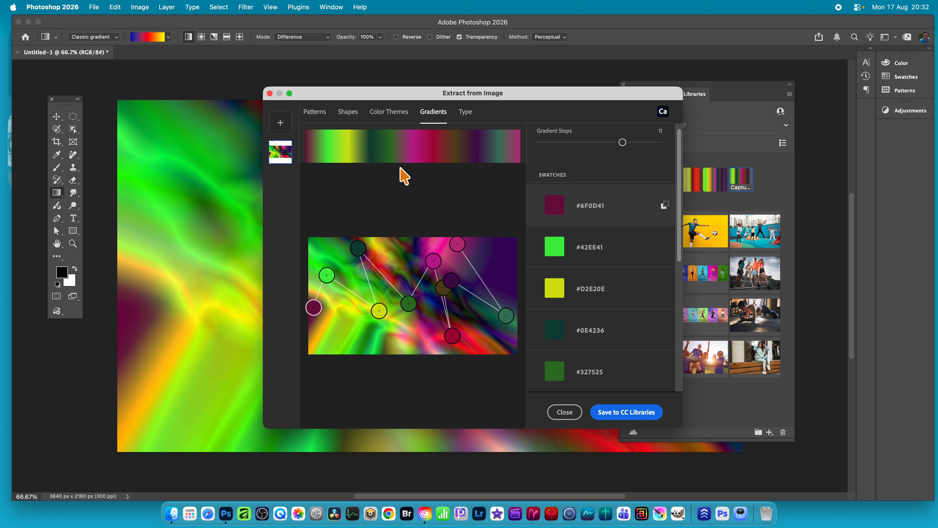
left_click(565, 412)
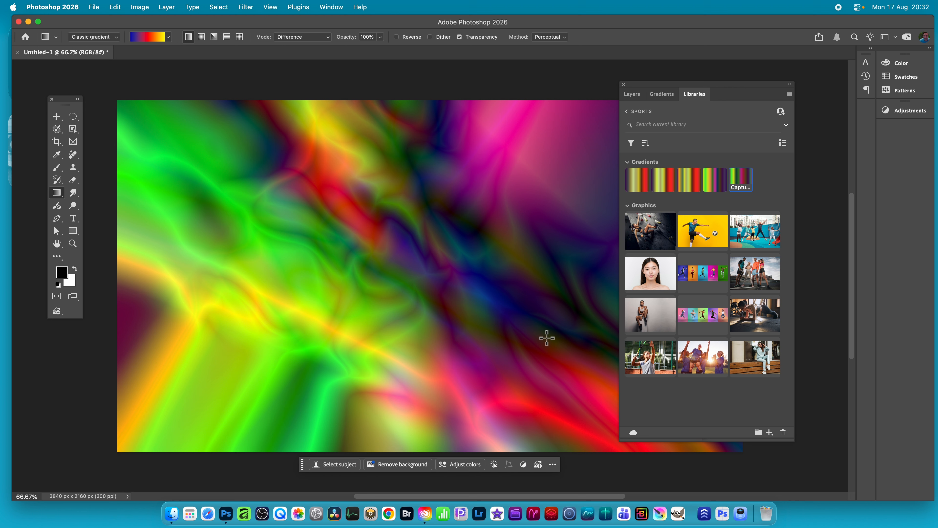
left_click(326, 8)
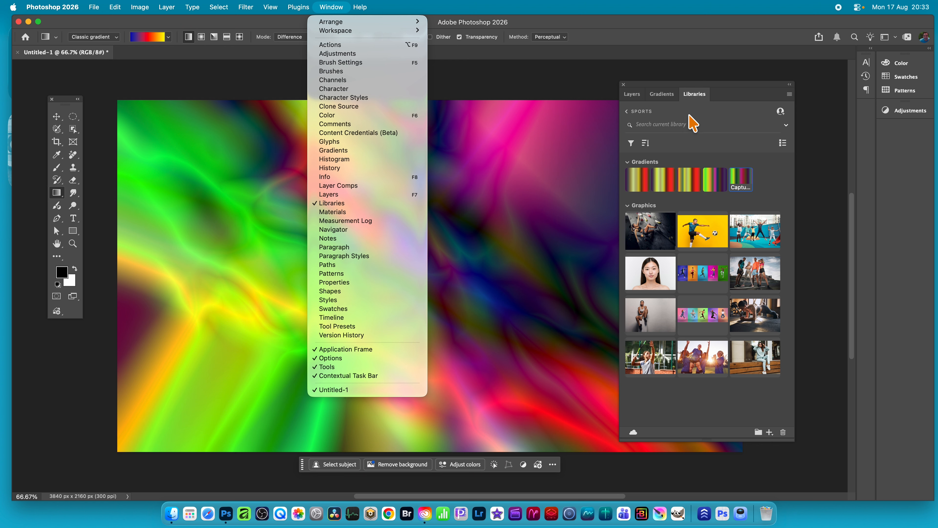
key("Escape")
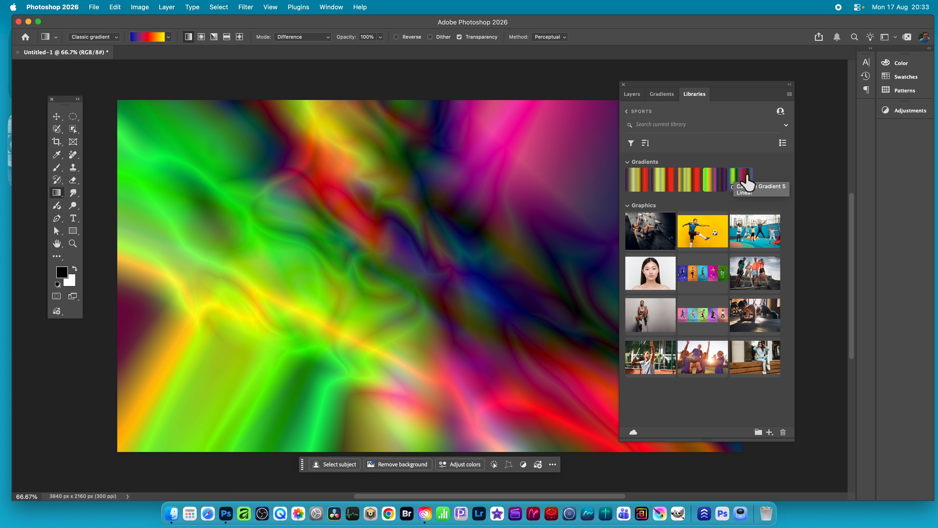
Create gradient presets from the library's Capture Gradient 5 and Capture Gradient 4, keeping their names
right_click(747, 181)
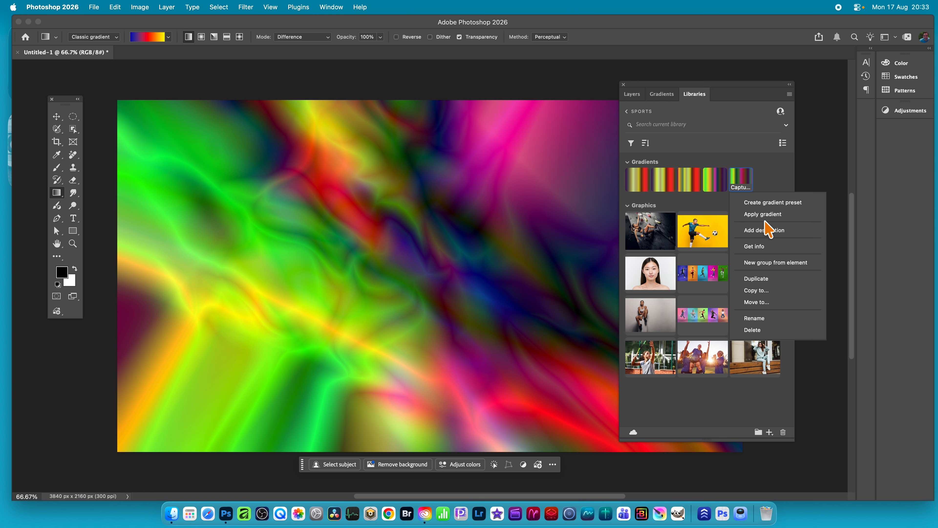
left_click(766, 204)
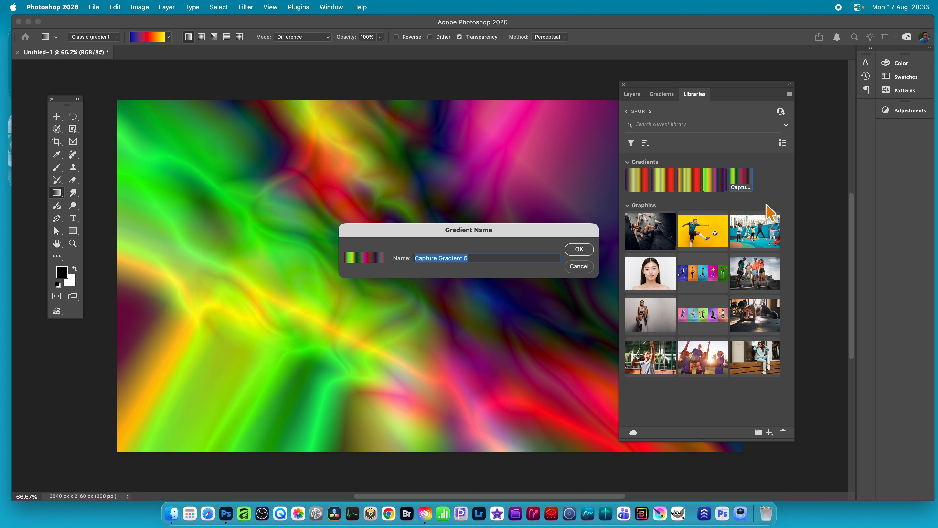
left_click(589, 247)
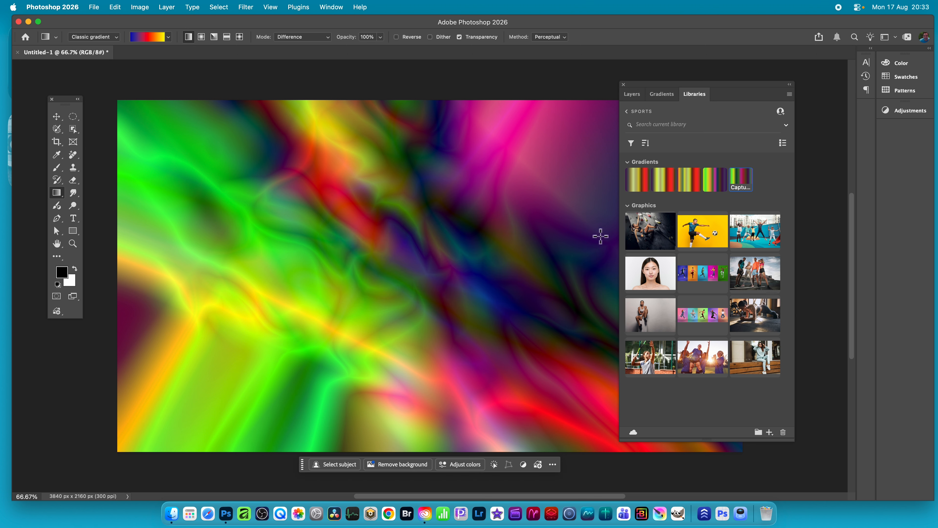
right_click(713, 179)
left_click(741, 202)
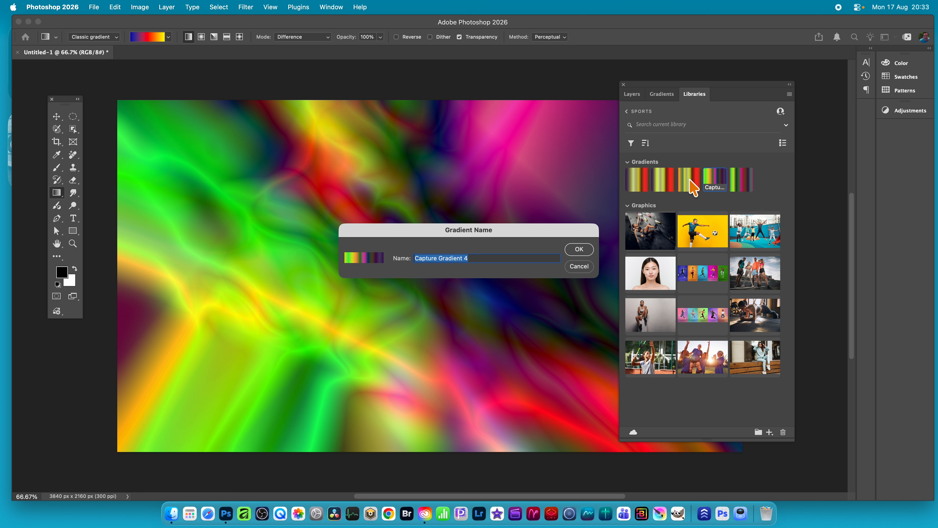
left_click(582, 250)
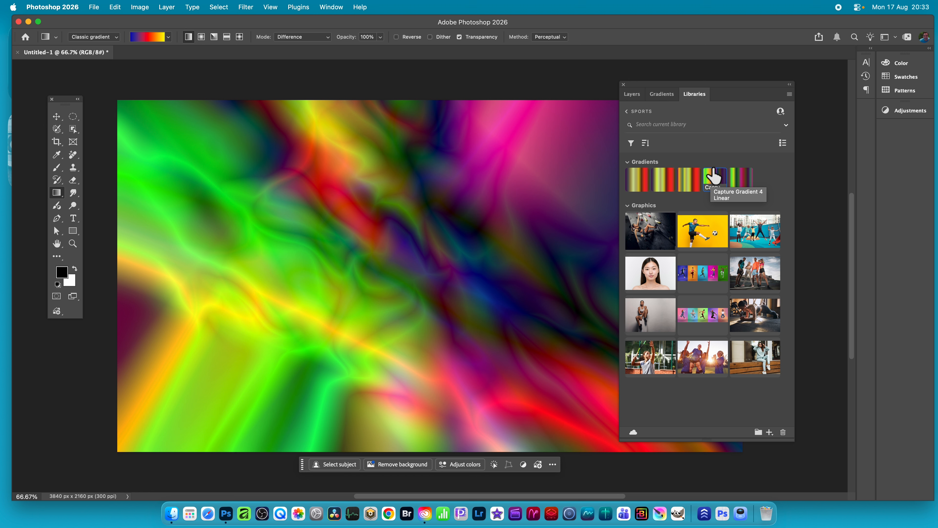
Switch the Gradient tool from Classic gradient to Gradient mode and draw a diagonal linear gradient across the upper middle of the canvas
mouse_move(54, 195)
left_mouse_down()
mouse_move(101, 203)
mouse_move(104, 192)
left_mouse_up()
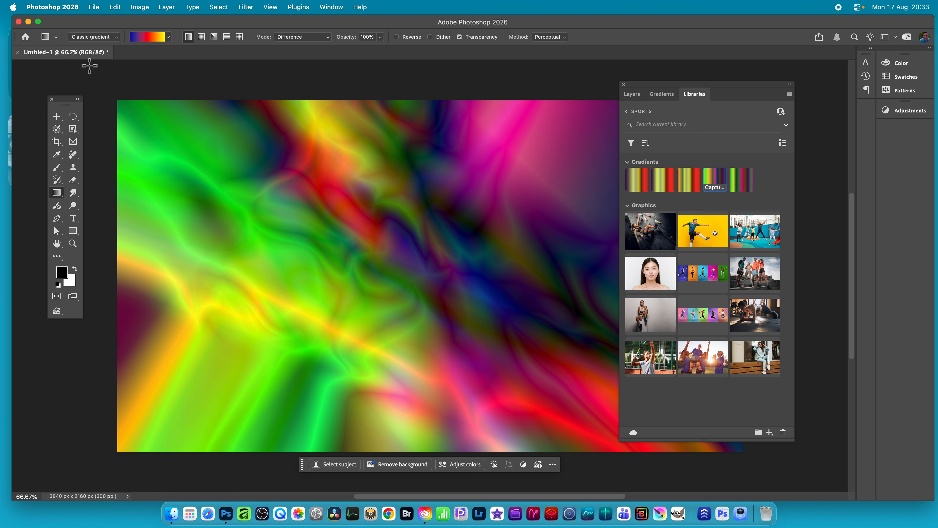
left_click(101, 37)
left_click(100, 27)
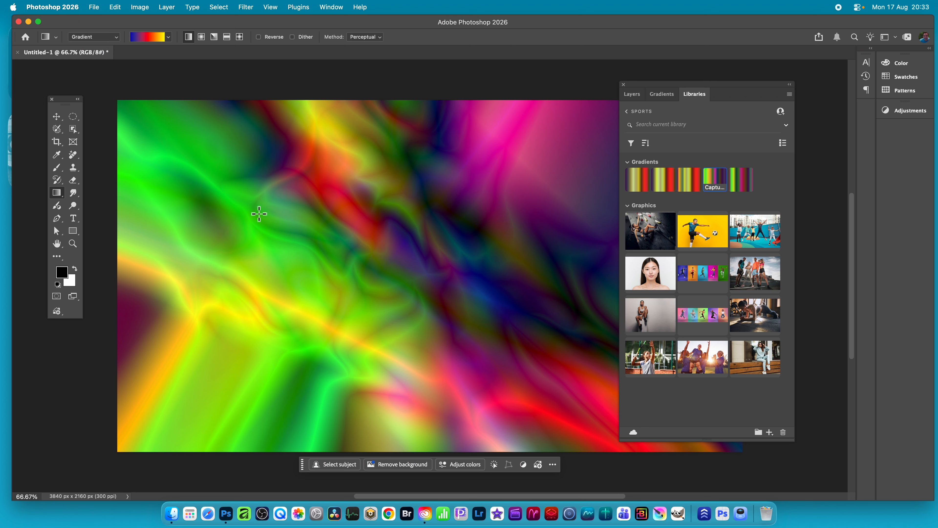
left_click_drag(221, 166, 436, 297)
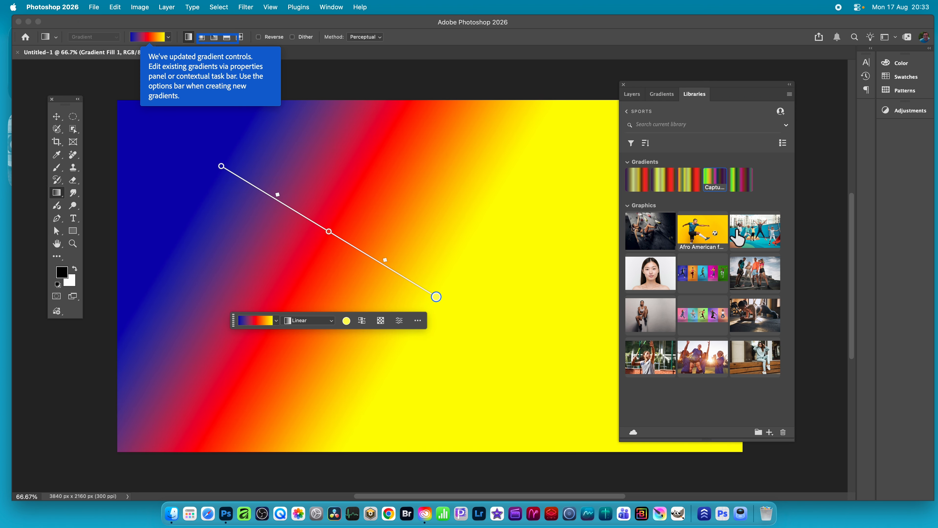
Try out Capture Gradient 4 and the second gradient in the library on the gradient fill
right_click(719, 182)
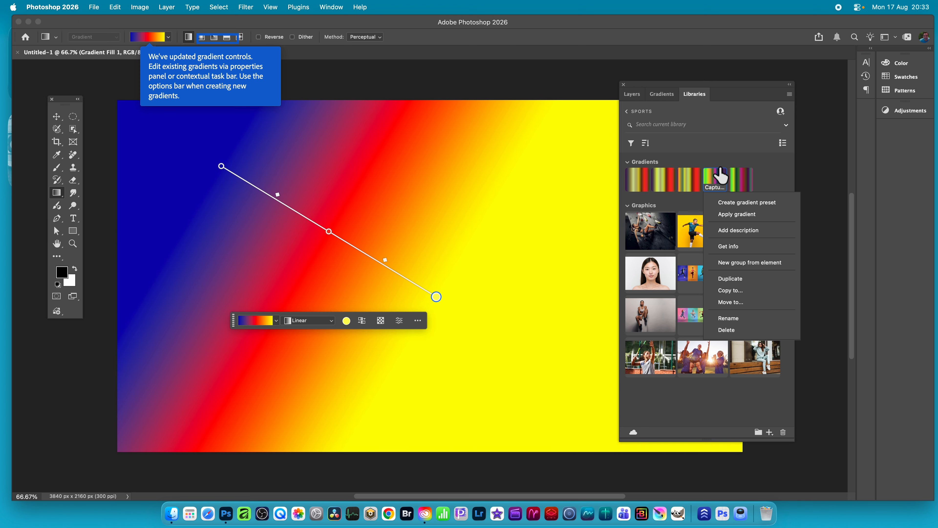
left_click(738, 215)
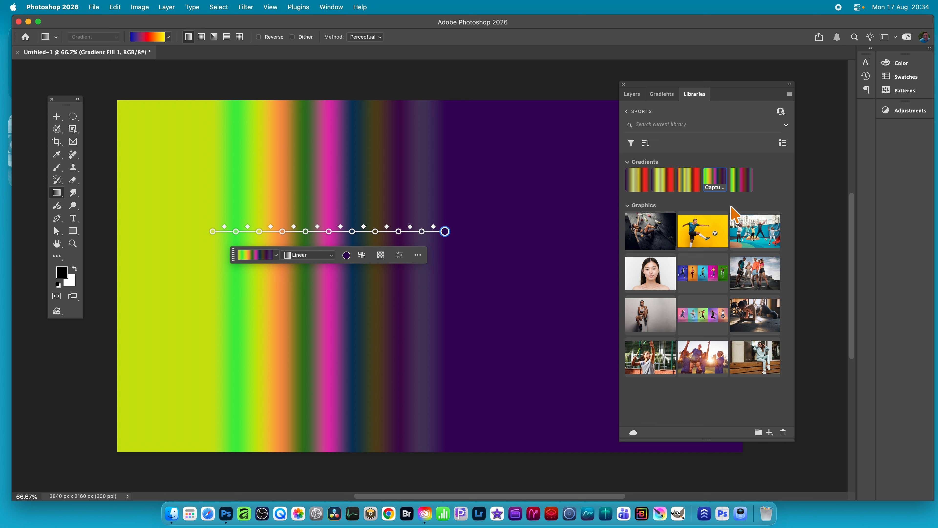
right_click(665, 185)
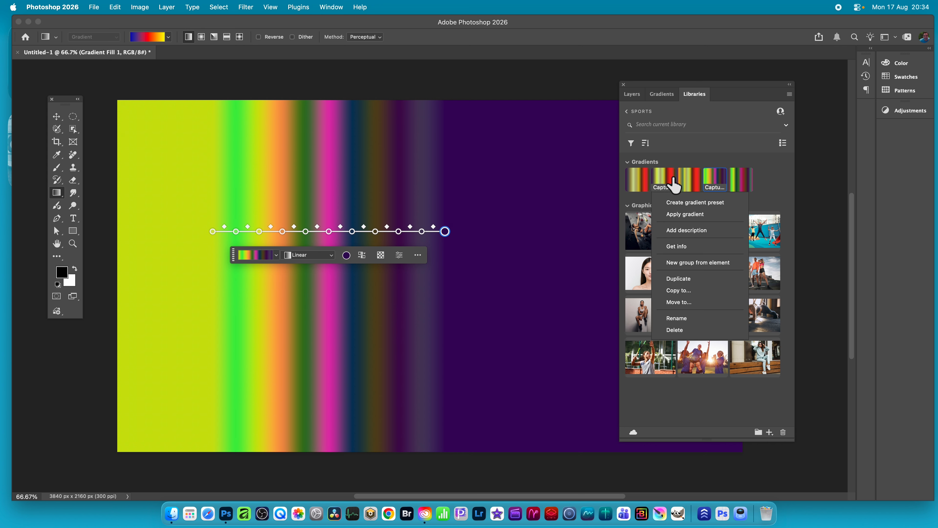
left_click(681, 215)
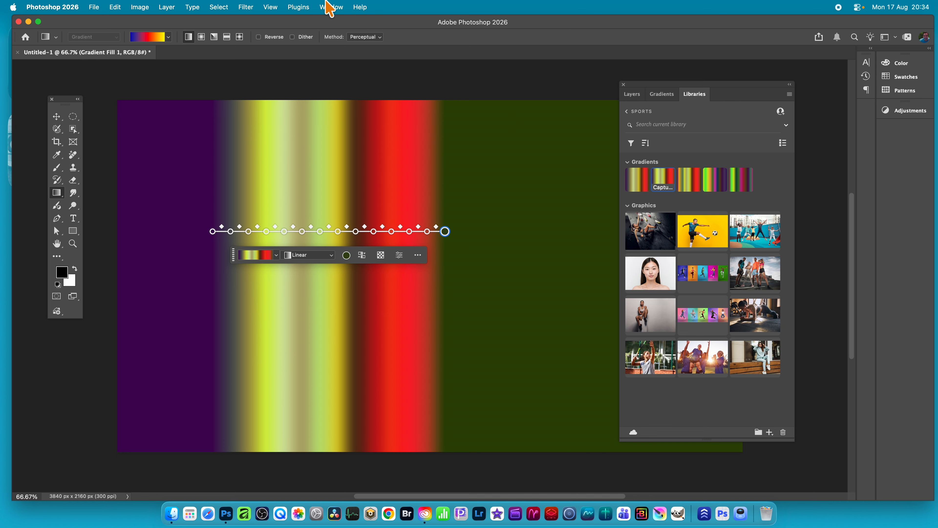
Apply the new yellow-green to purple preset to the gradient fill, and replace it with the new maroon to magenta preset
left_click(663, 95)
scroll(726, 269, "down", 3)
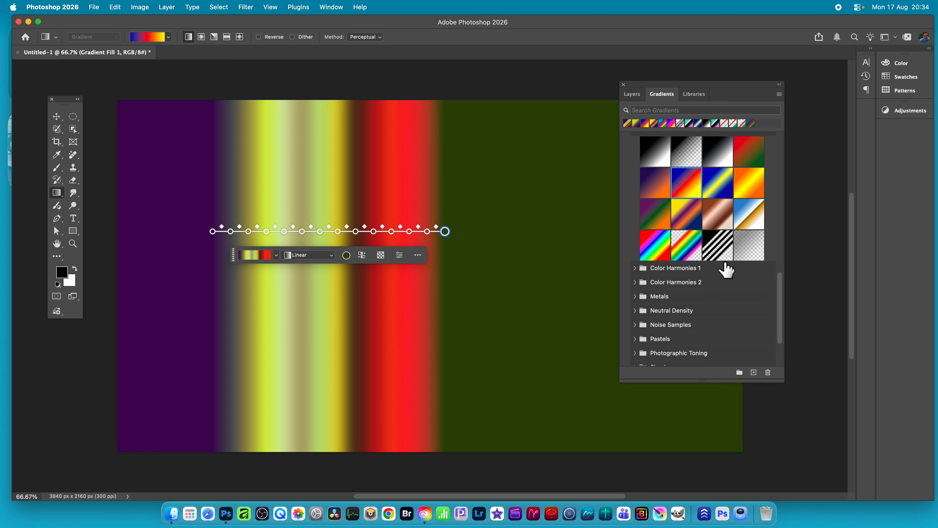
scroll(699, 325, "down", 2)
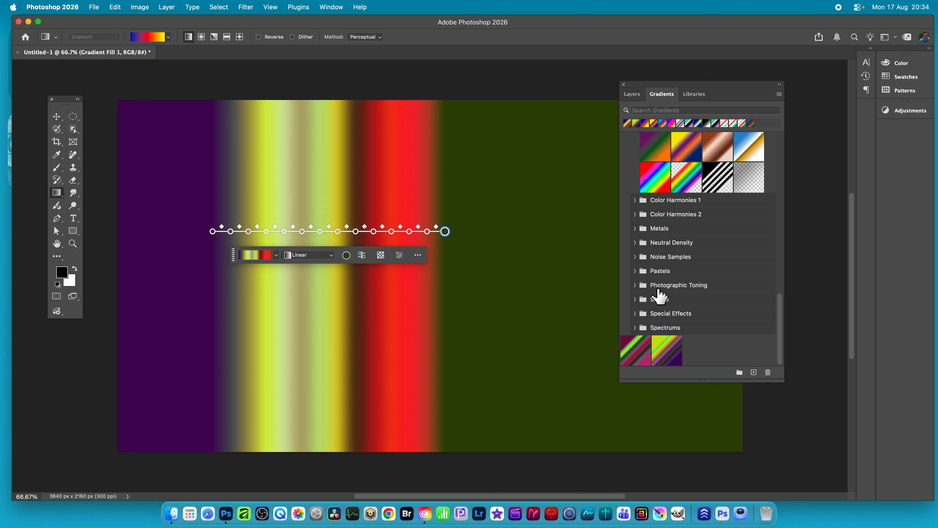
left_click(675, 354)
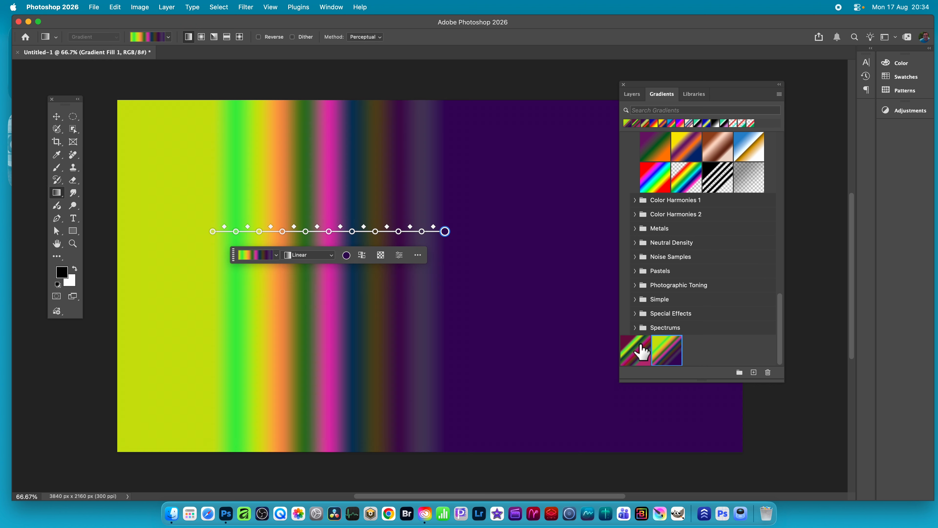
left_click(647, 351)
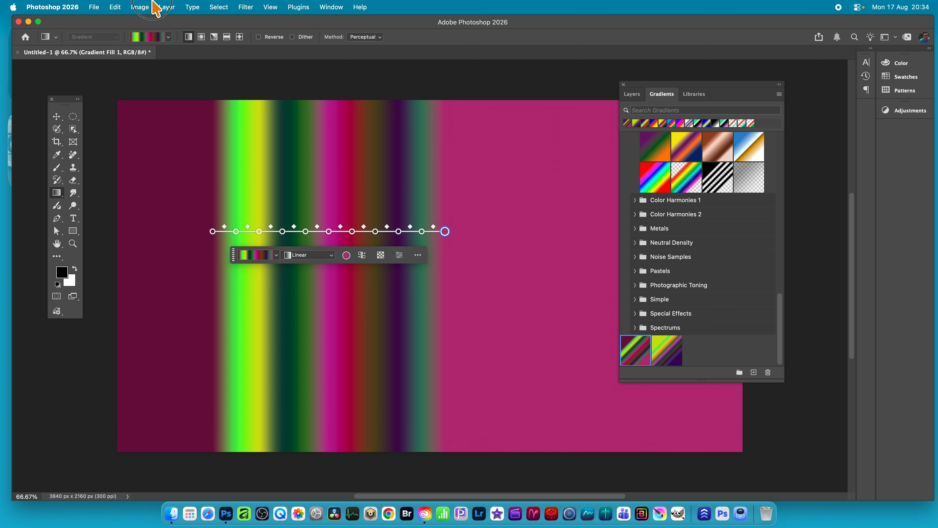
Switch the Gradient tool back to Classic gradient mode
left_click(164, 7)
left_click(74, 48)
left_click(87, 37)
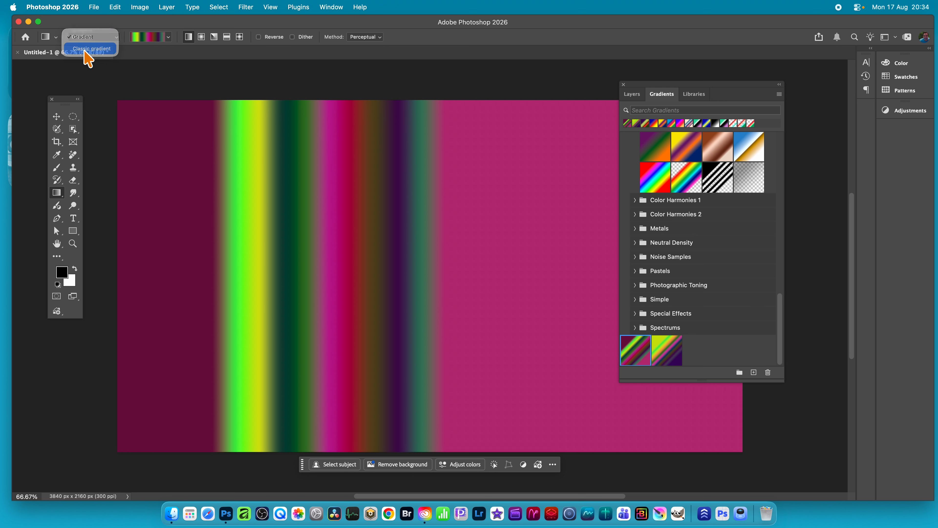
In Classic gradient mode, choose the purple-yellow-red Capture Gradient 1 preset and draw a diagonal linear gradient across the middle of the canvas
left_click(85, 50)
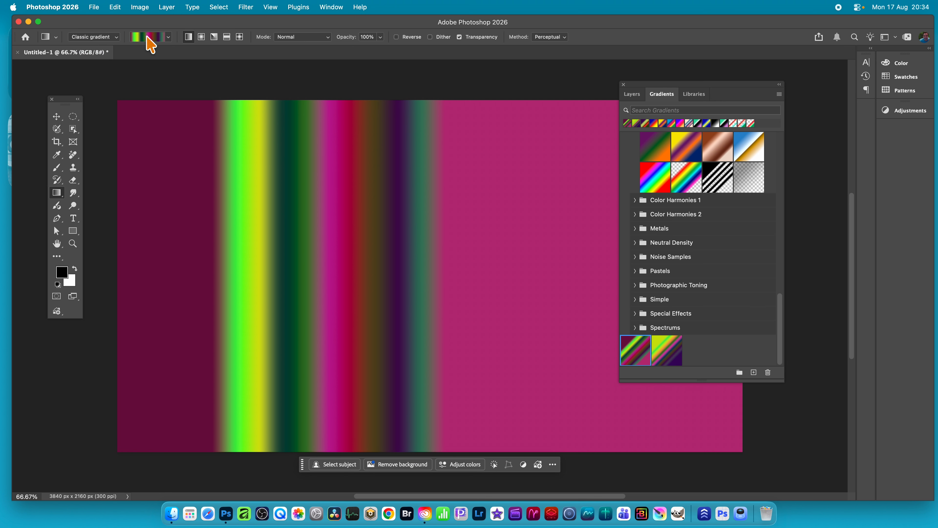
left_click(170, 37)
scroll(122, 172, "down", 2)
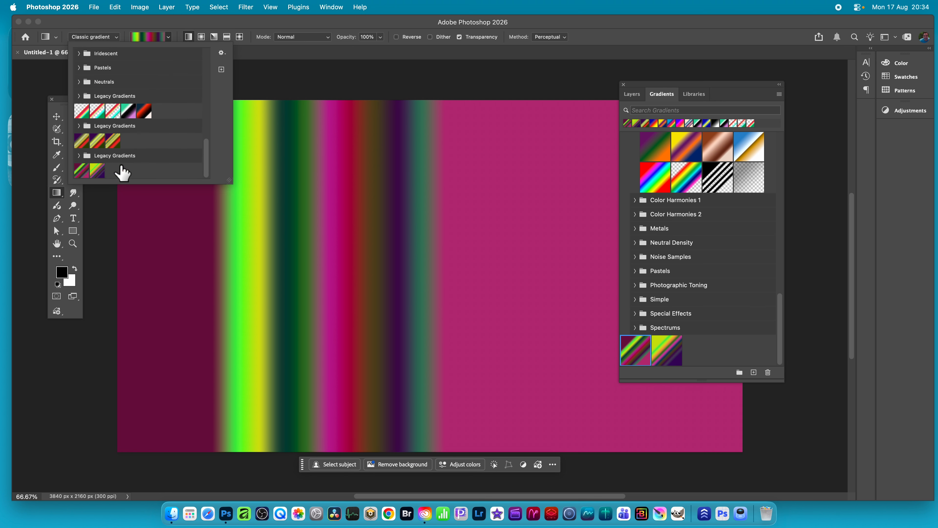
left_click(93, 174)
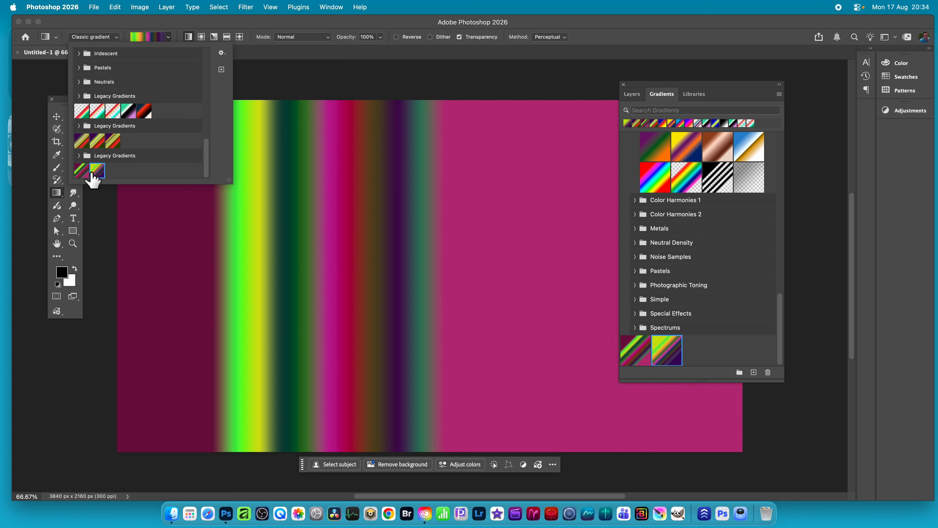
left_click(82, 141)
left_click(247, 147)
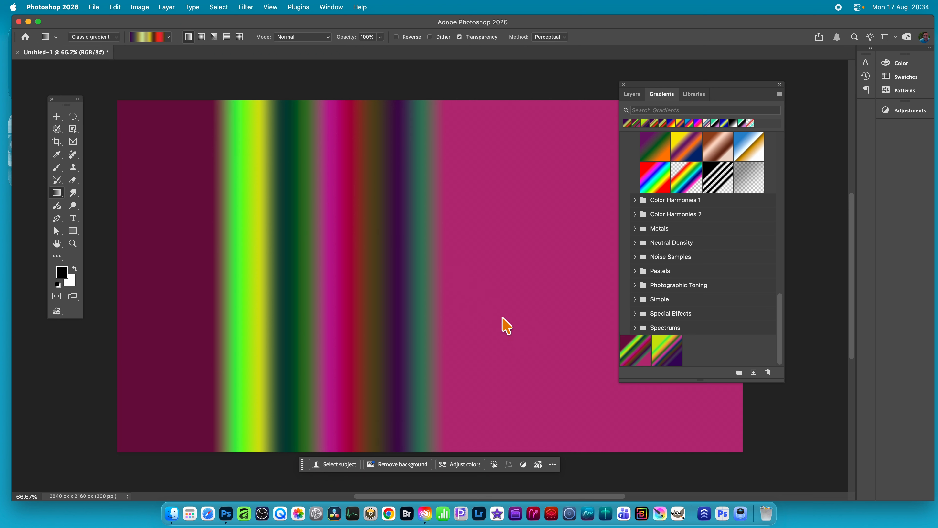
left_click_drag(507, 325, 392, 237)
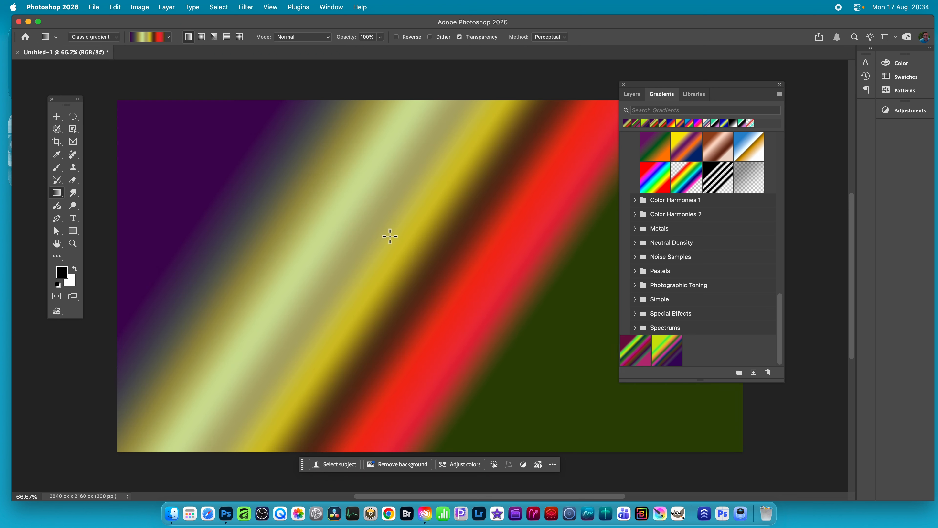
Set the gradient blend mode to Difference and draw two overlapping diagonal linear gradients across the canvas
left_click(287, 48)
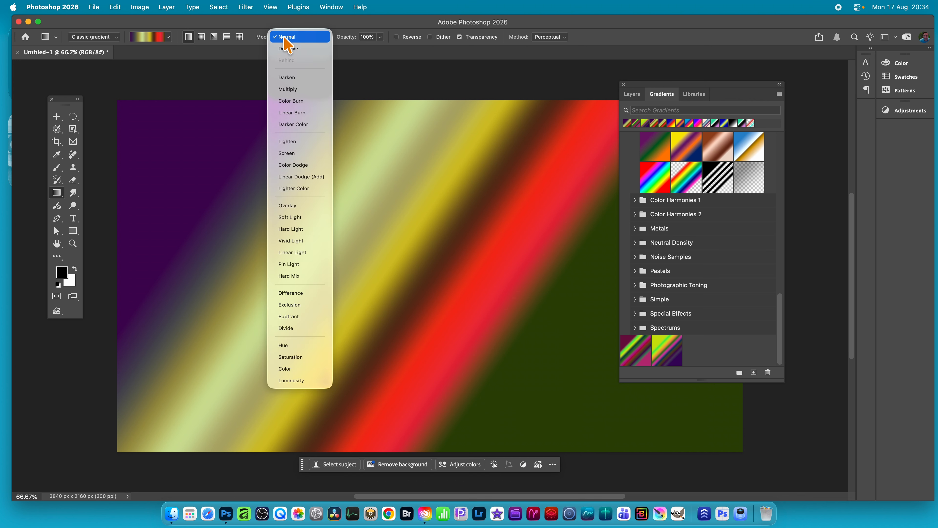
left_click(314, 292)
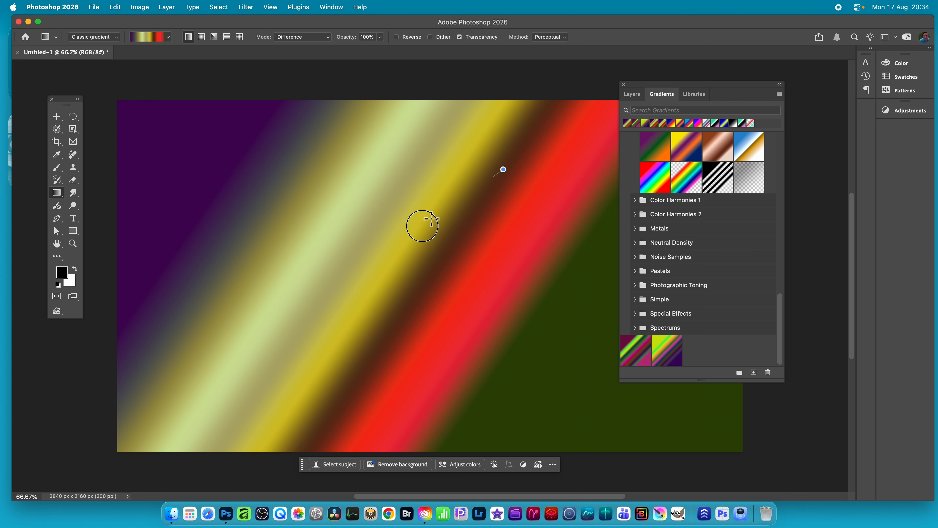
left_click_drag(432, 219, 296, 377)
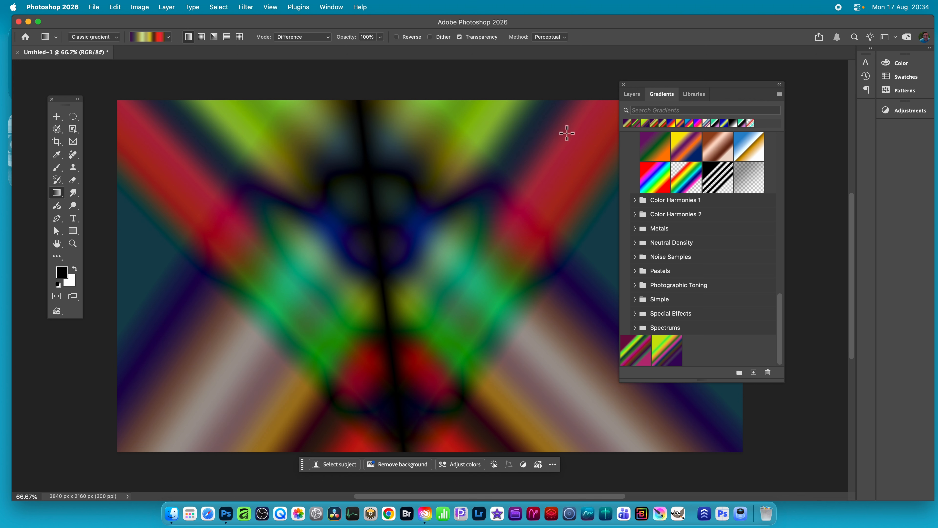
left_click_drag(371, 385, 556, 184)
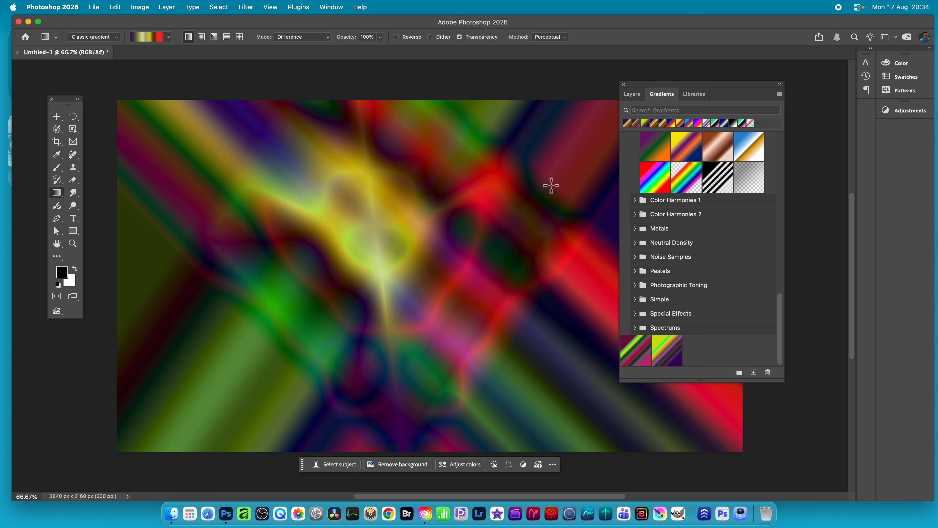
Switch to the radial gradient style and draw two radial gradients, one from the canvas's lower middle and one from its upper right area
left_click(202, 37)
left_click_drag(391, 328, 377, 148)
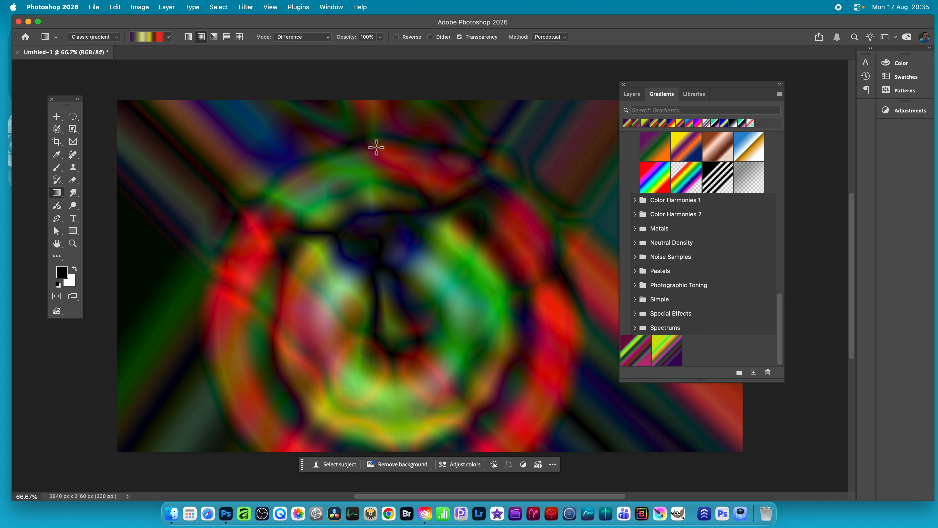
left_click_drag(539, 151, 393, 264)
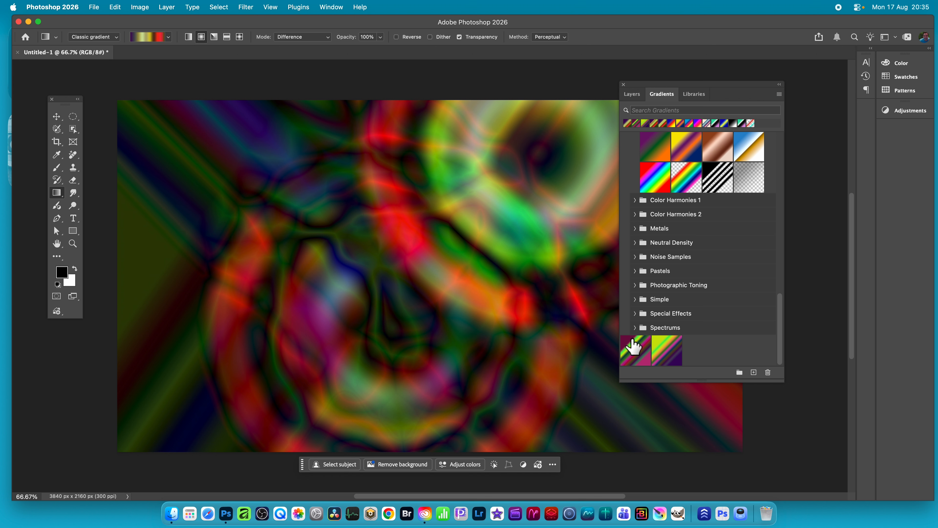
Open Capture Gradient 1 in the Gradient Editor and widen the dialog so its color stops are spread out
left_click(102, 41)
left_click(101, 37)
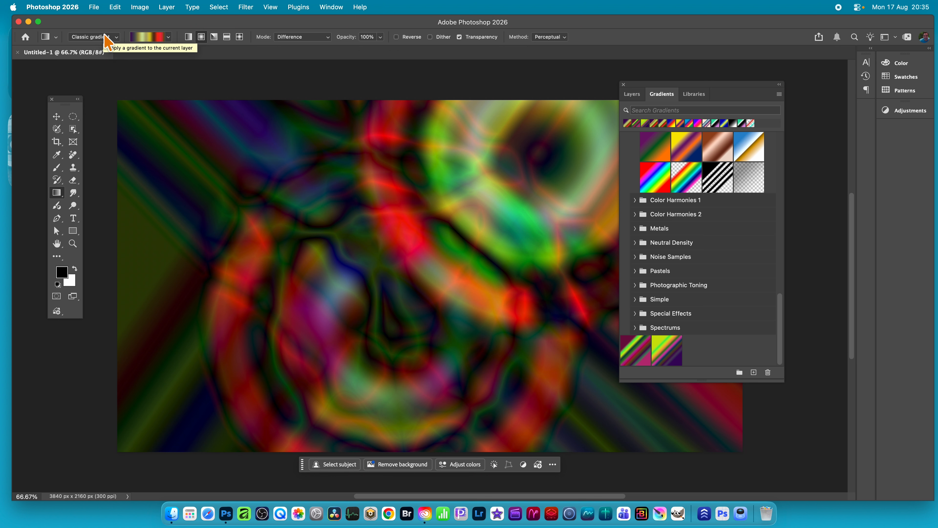
left_click(152, 37)
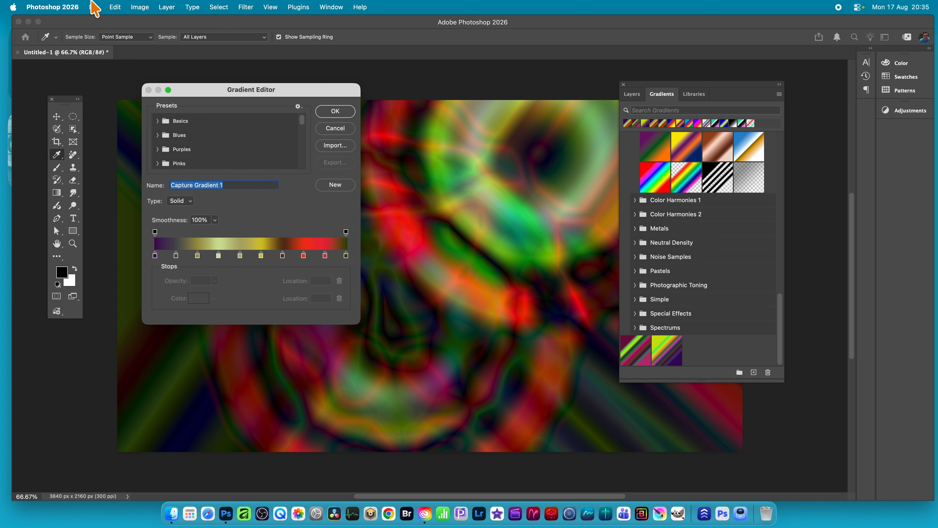
left_click_drag(237, 91, 288, 87)
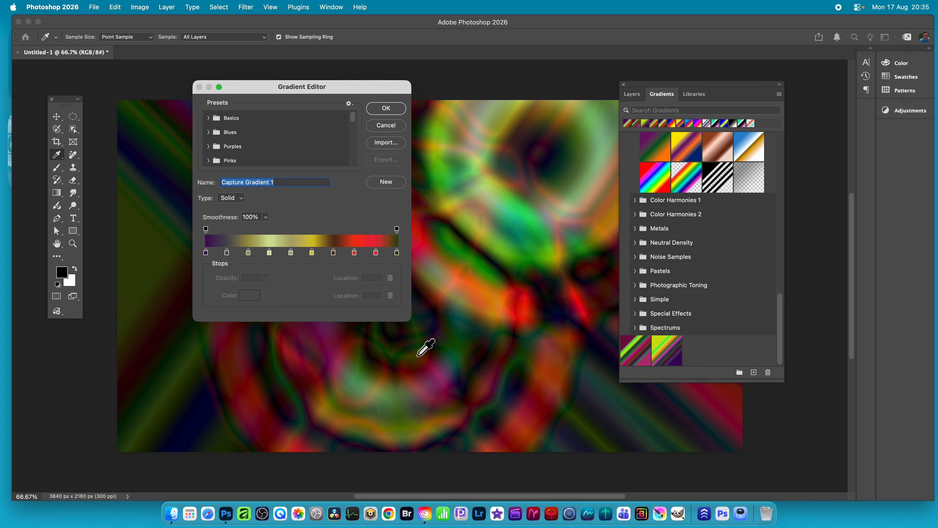
left_click_drag(410, 319, 721, 352)
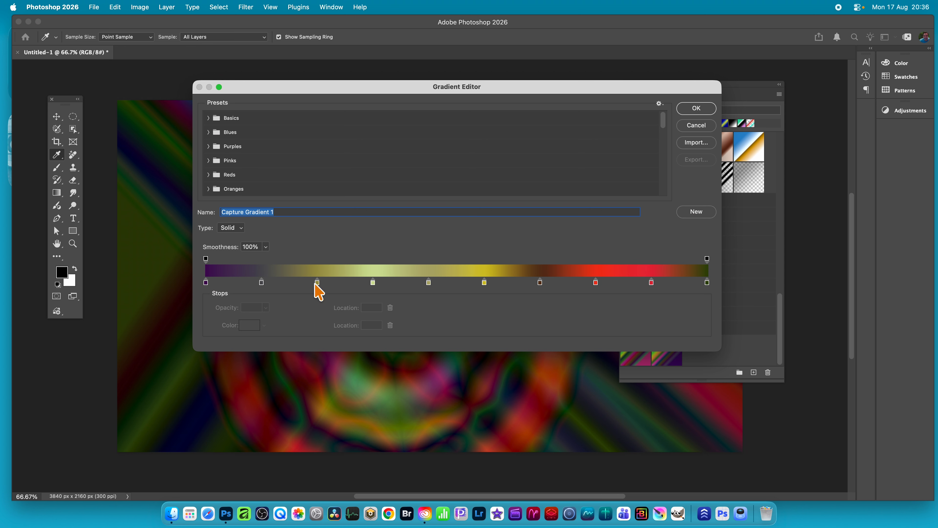
Move the olive color stop to 17% and the pale green stop to 25%, and bring the khaki stop closer to the yellow one
left_click_drag(317, 283, 290, 283)
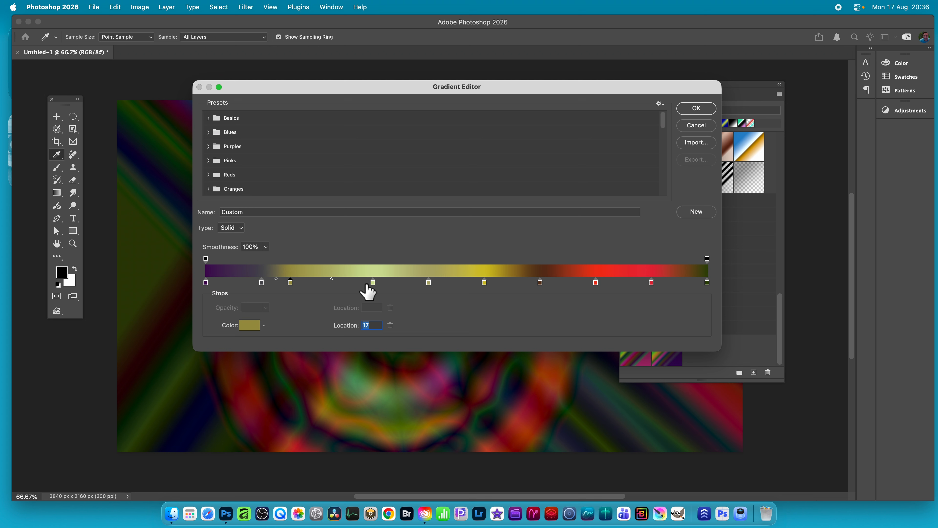
left_click_drag(372, 284, 333, 284)
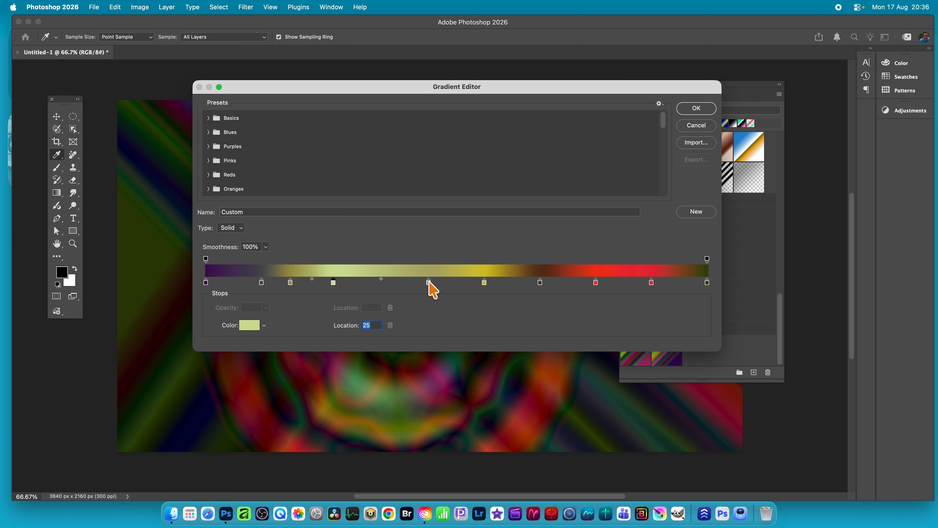
left_click_drag(429, 284, 456, 284)
Recolor the yellow stop at 56% to blue 267ad0
left_click(485, 284)
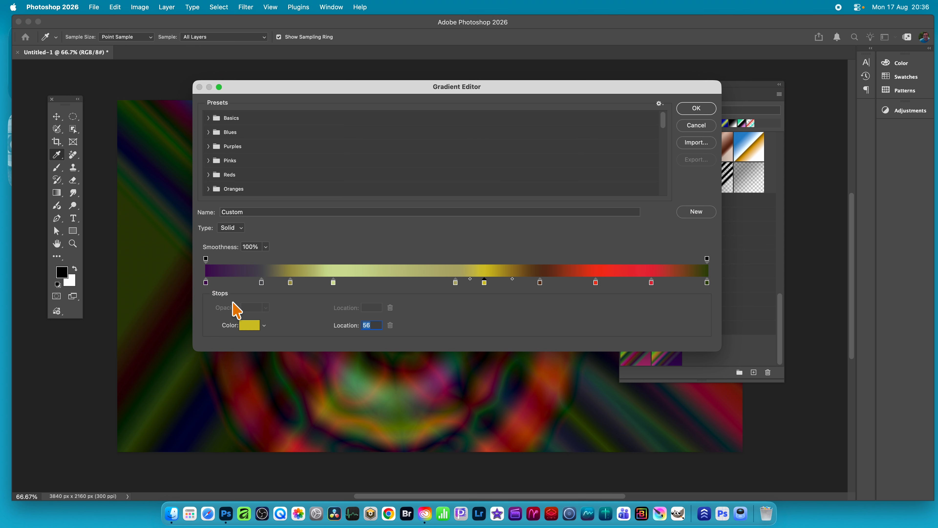
left_click(257, 326)
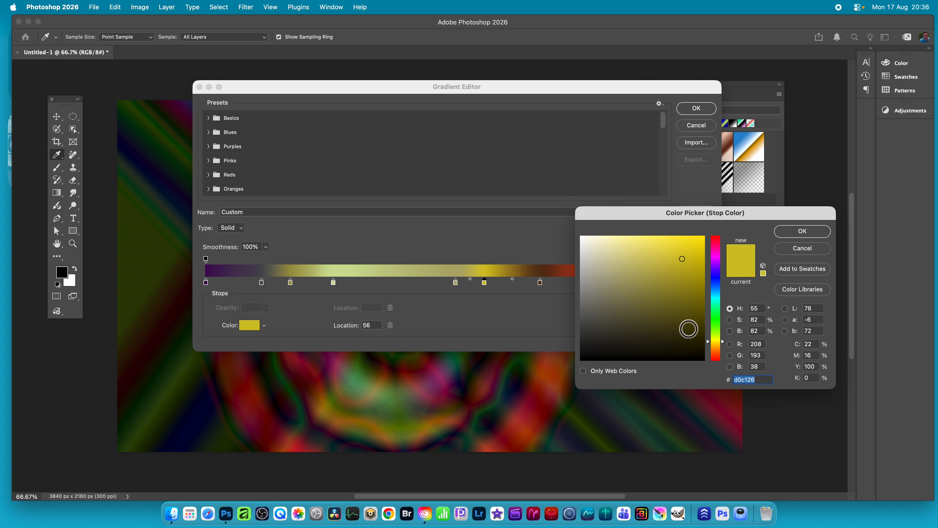
left_click(715, 287)
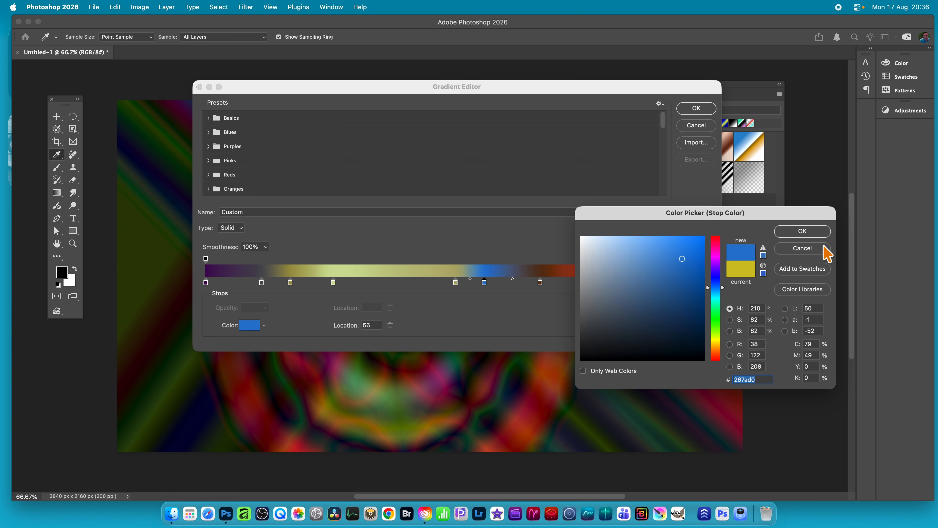
left_click(803, 231)
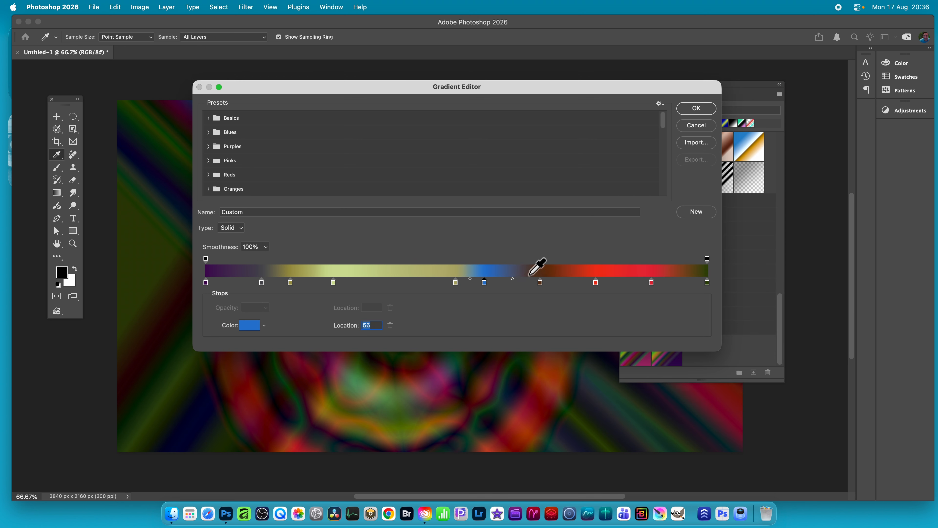
Shift the midpoint before the blue stop to 82%, the khaki stop to 39% and the dark grey stop to 9%, and save a new preset
mouse_move(471, 279)
left_mouse_down()
mouse_move(458, 279)
mouse_move(479, 280)
left_mouse_up()
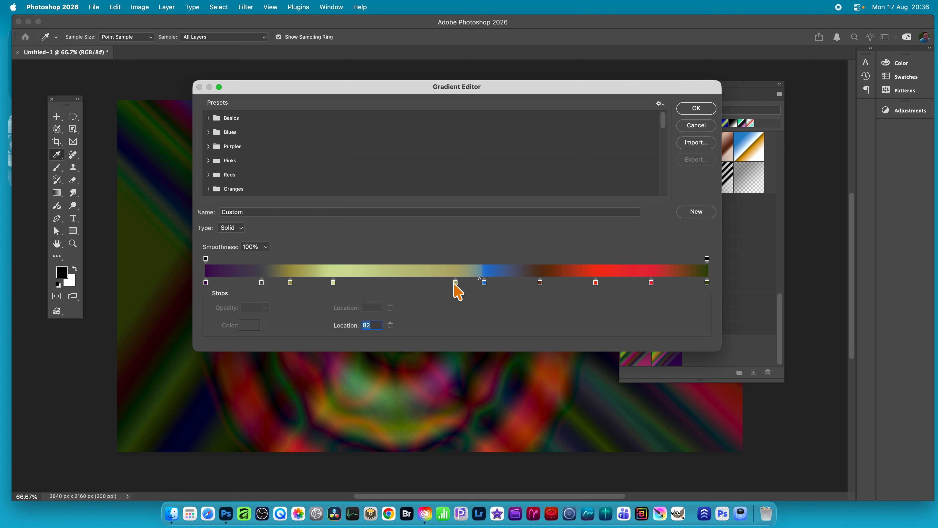
left_click_drag(454, 285, 400, 285)
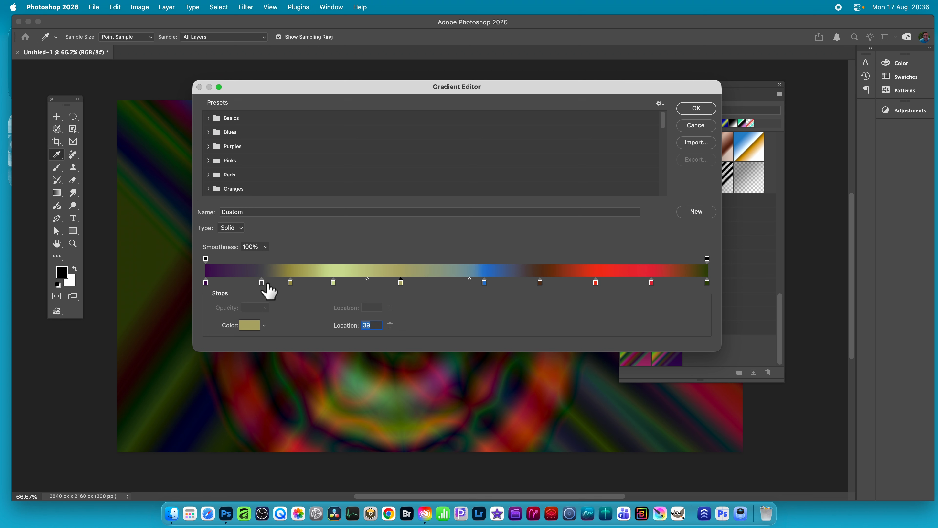
left_click_drag(268, 283, 250, 285)
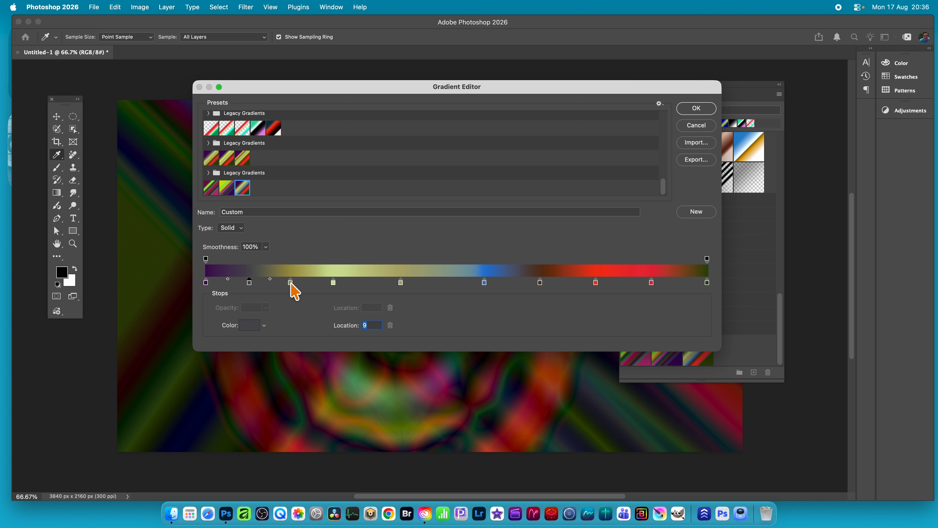
Move the olive stop to 21% and recolor it to a fully saturated bright green
mouse_move(291, 285)
left_mouse_down()
mouse_move(319, 289)
mouse_move(309, 288)
left_mouse_up()
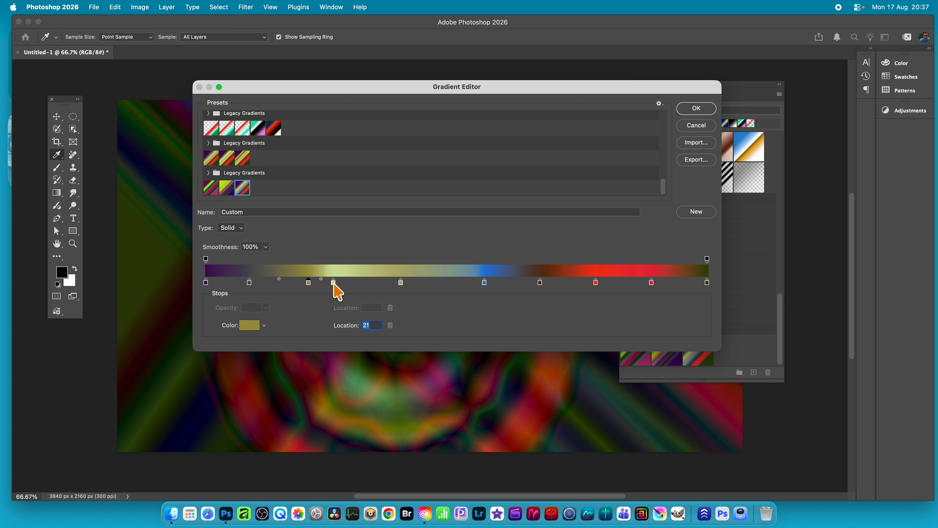
left_click(249, 325)
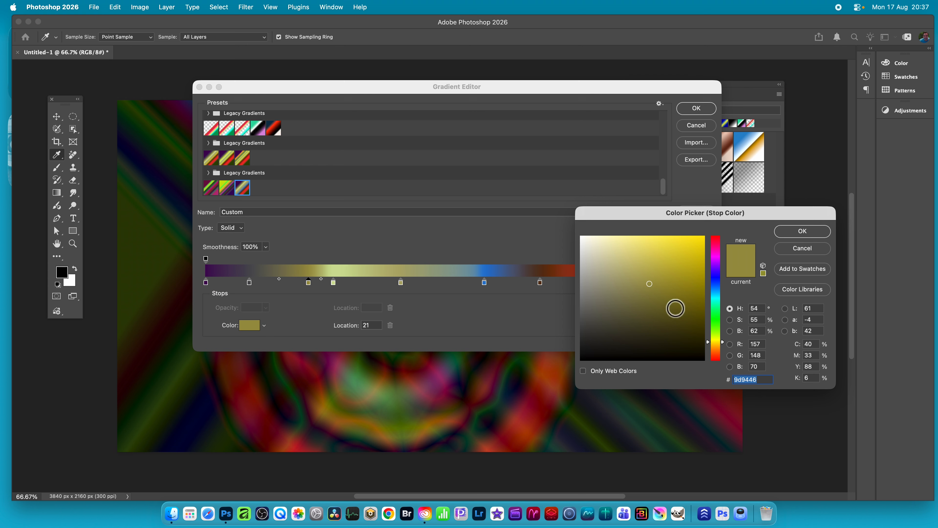
left_click_drag(716, 327, 715, 309)
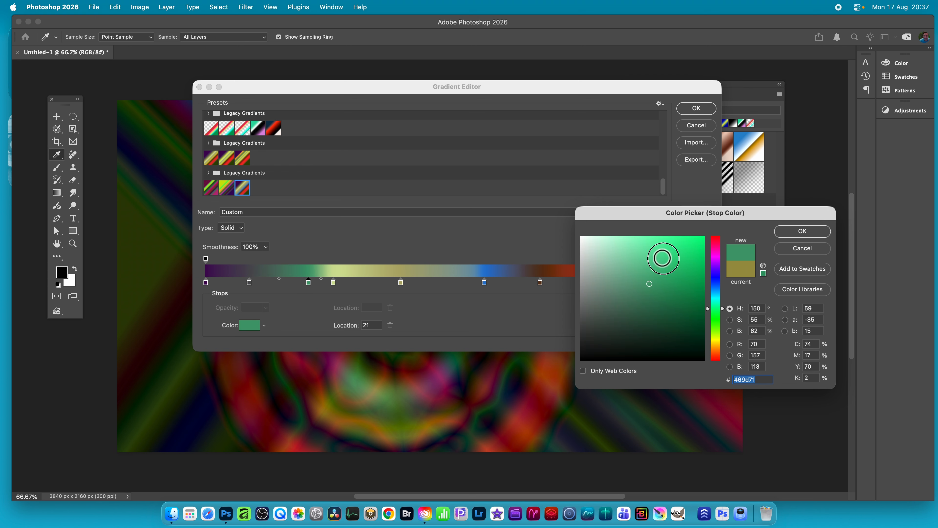
left_click_drag(662, 256, 718, 226)
left_click(807, 232)
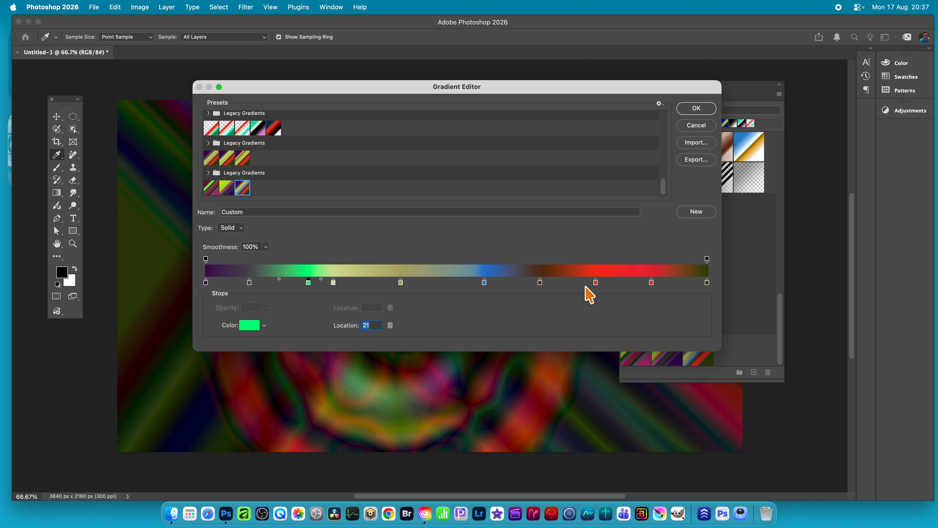
Recolor the red stop at 78% to black 000000, save the gradient as another new preset and accept the edited gradient
left_click(596, 283)
left_click(250, 325)
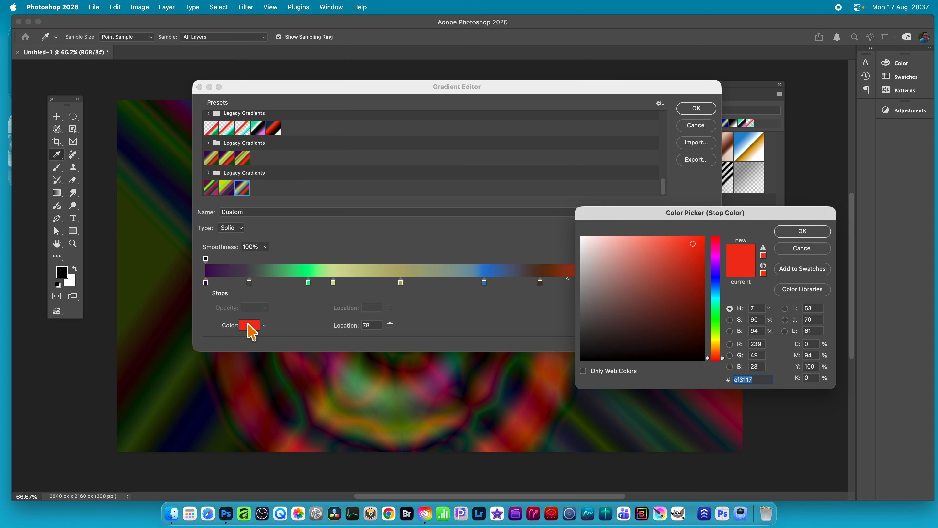
left_click_drag(653, 279, 530, 371)
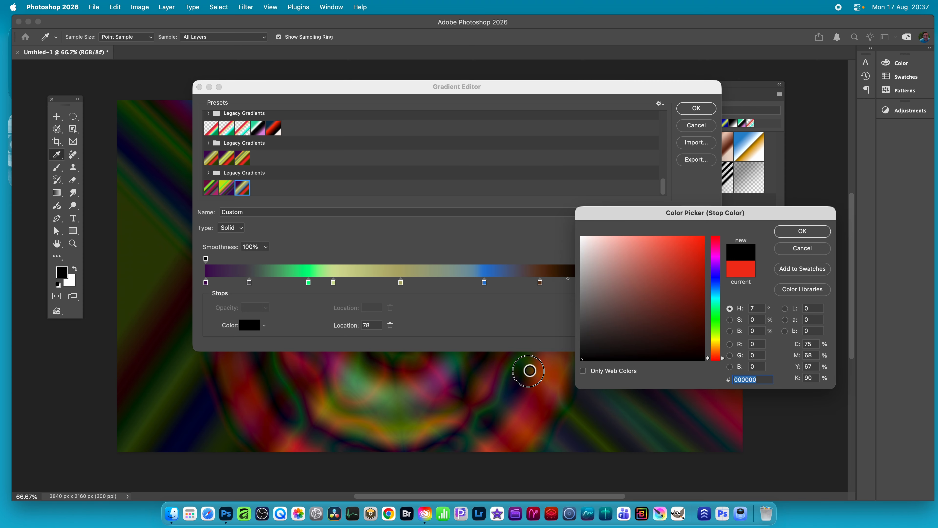
left_click(803, 231)
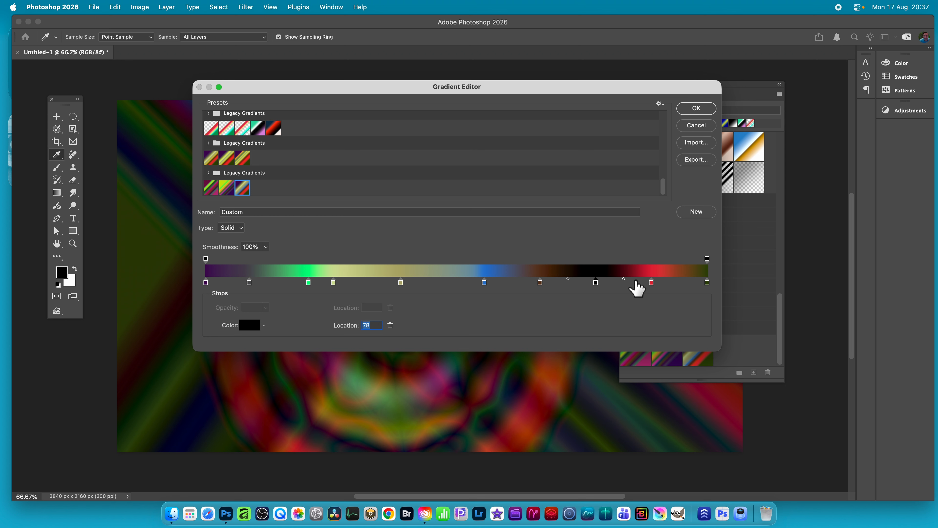
left_click(693, 212)
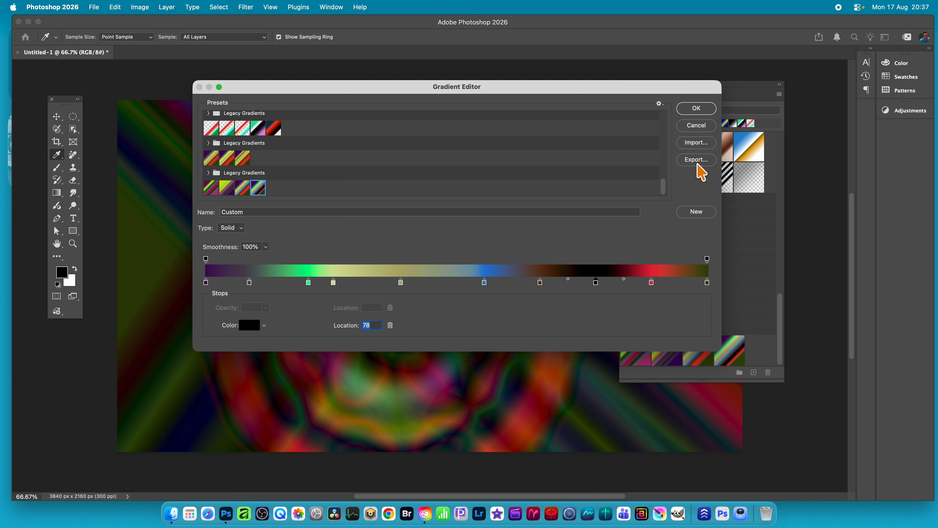
left_click(697, 109)
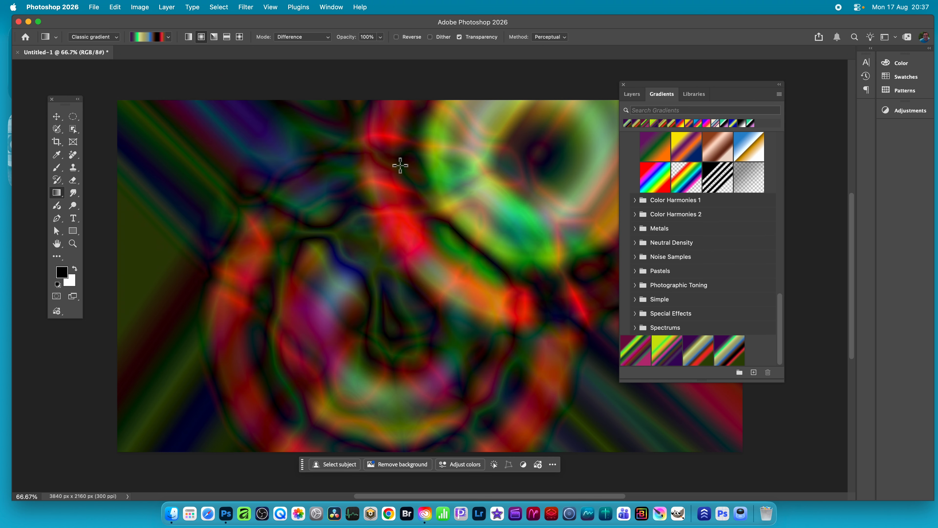
Fill the canvas with white and paint two overlapping radial gradients in Difference mode, from the upper-left area and from the lower-right area
left_click(113, 7)
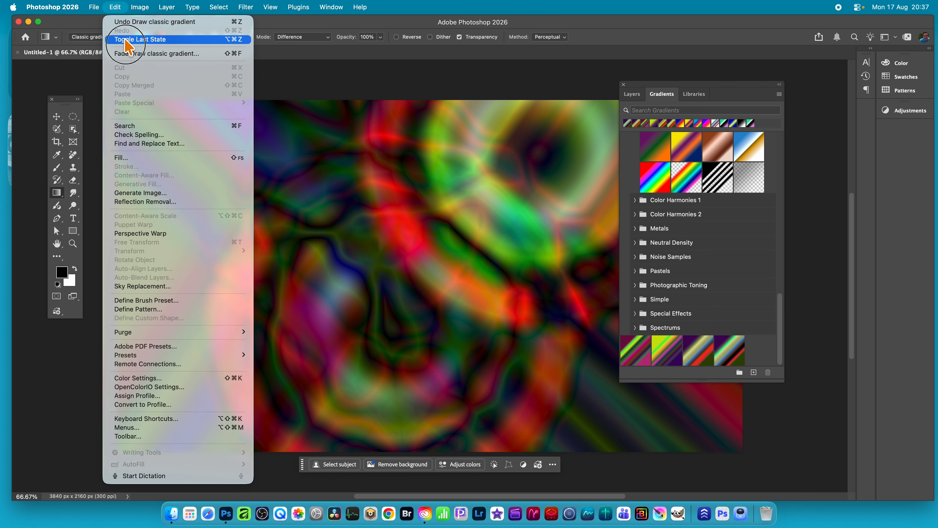
left_click(130, 158)
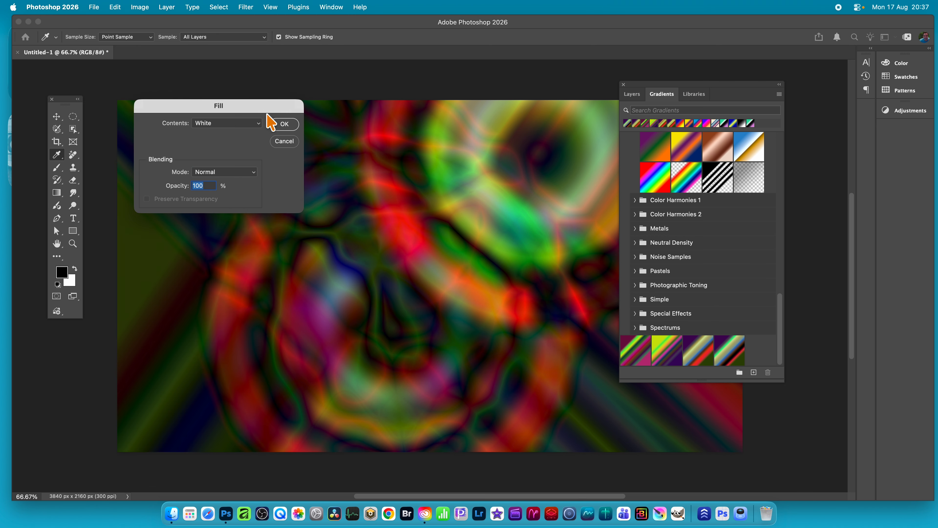
left_click(285, 124)
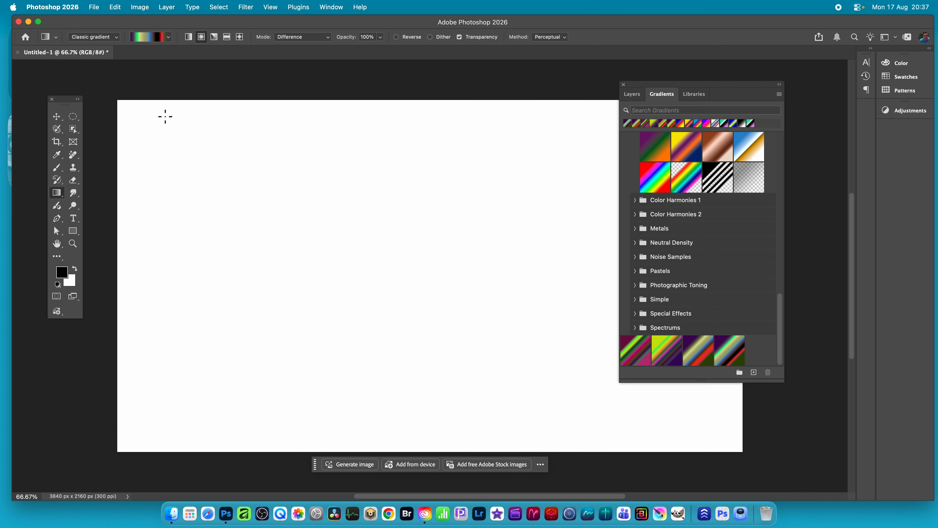
left_click_drag(165, 116, 547, 347)
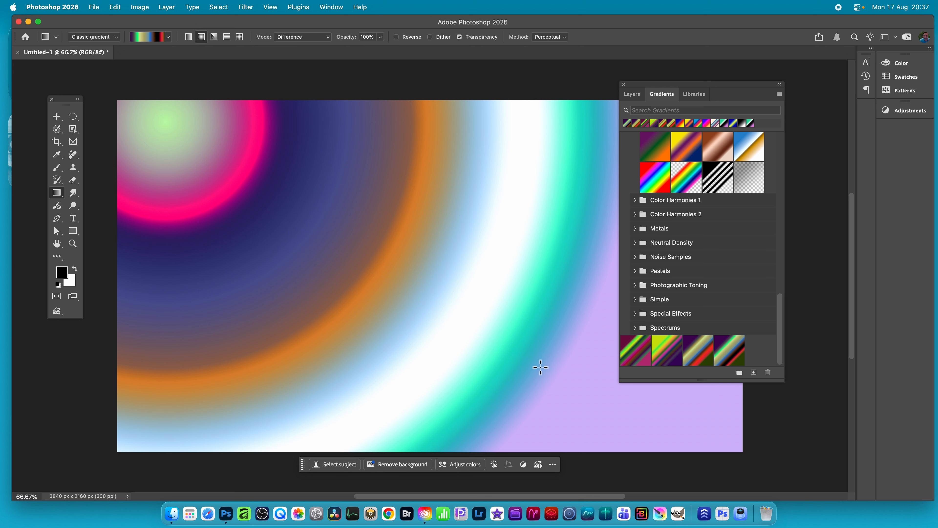
left_click_drag(539, 366, 277, 163)
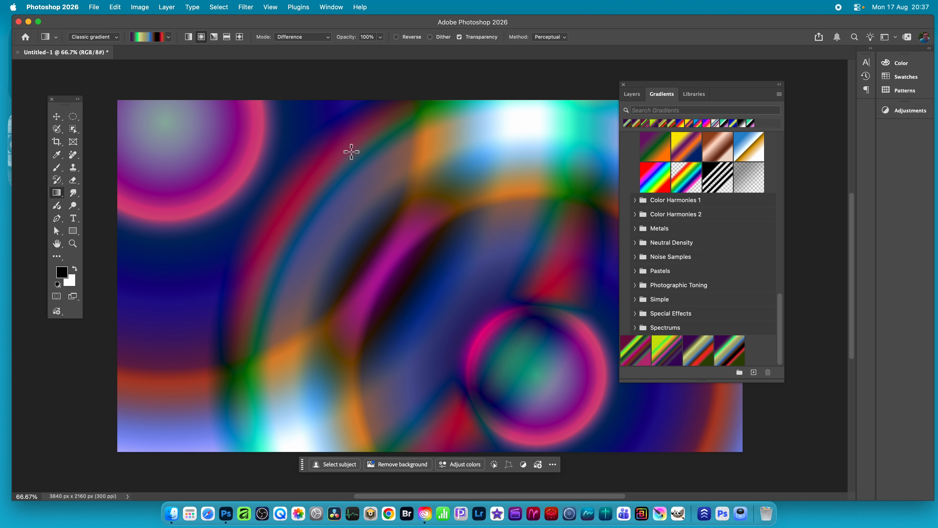
Switch from Classic gradient to the editable Gradient mode, draw a radial gradient fill and move its centre left of the canvas middle
left_click(97, 37)
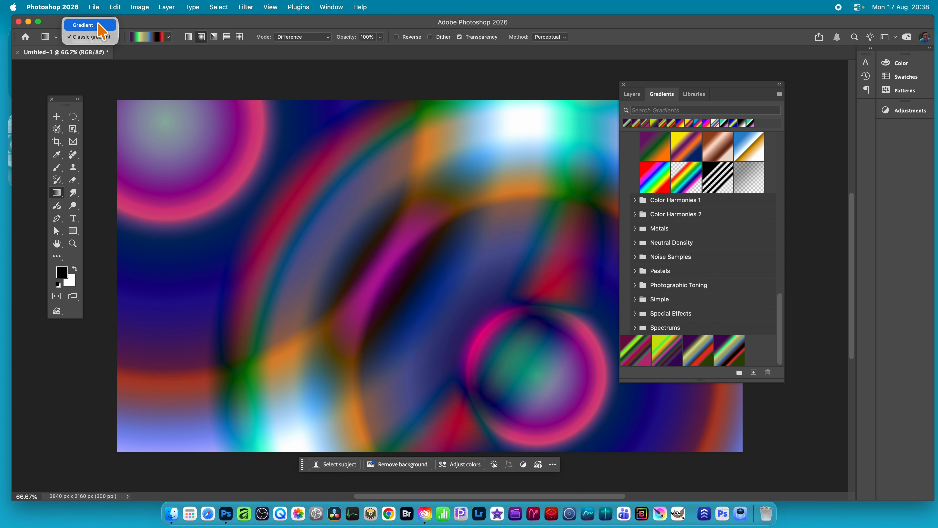
left_click(83, 25)
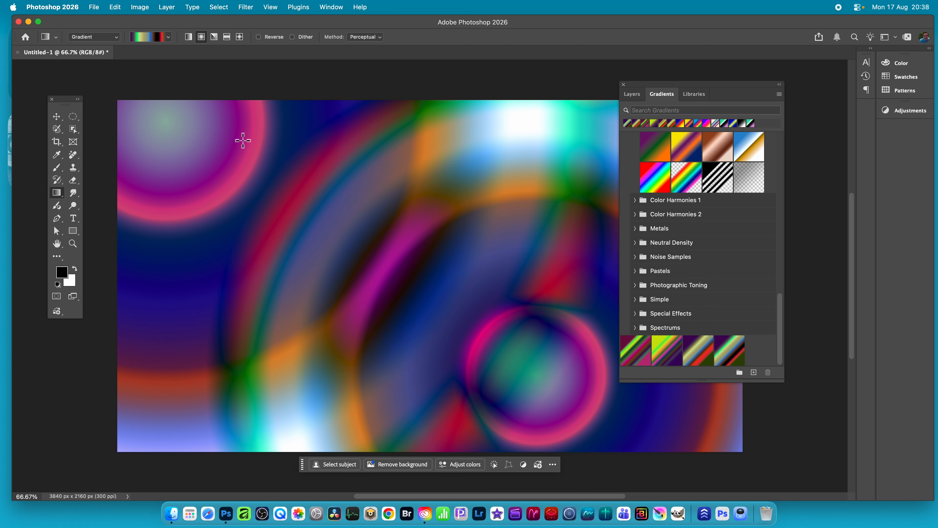
left_click_drag(252, 154, 437, 295)
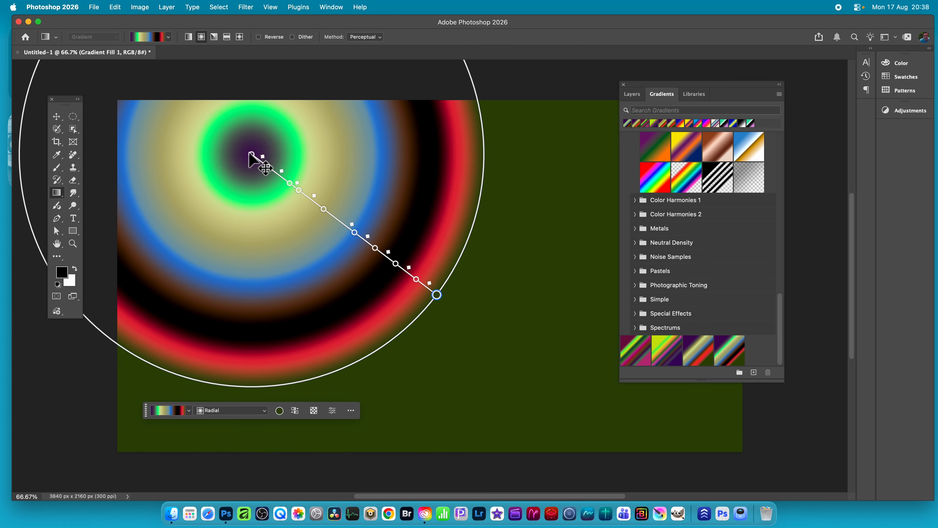
left_click_drag(244, 150, 335, 264)
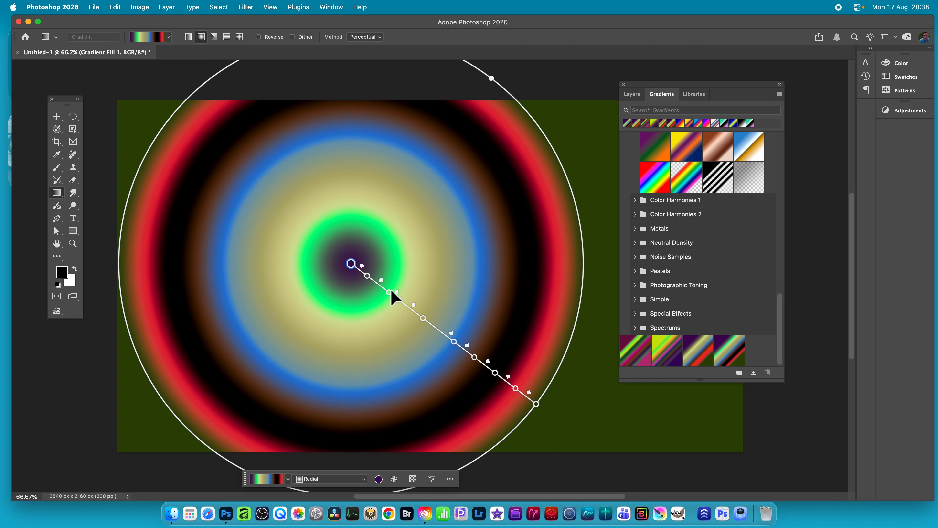
Move the bright green stop outward along the on-canvas gradient line to just before the blue stop and recolor it to orange ffa800
left_click_drag(390, 295, 439, 332)
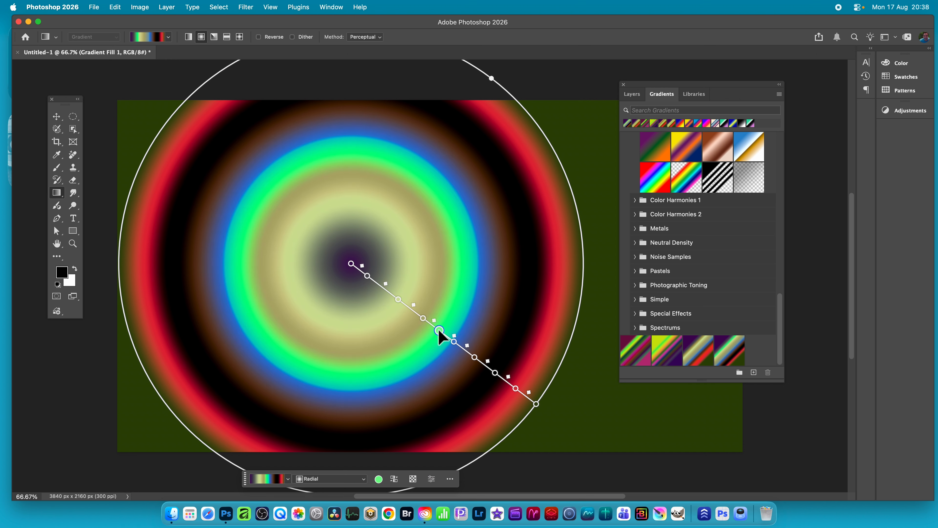
double_click(439, 330)
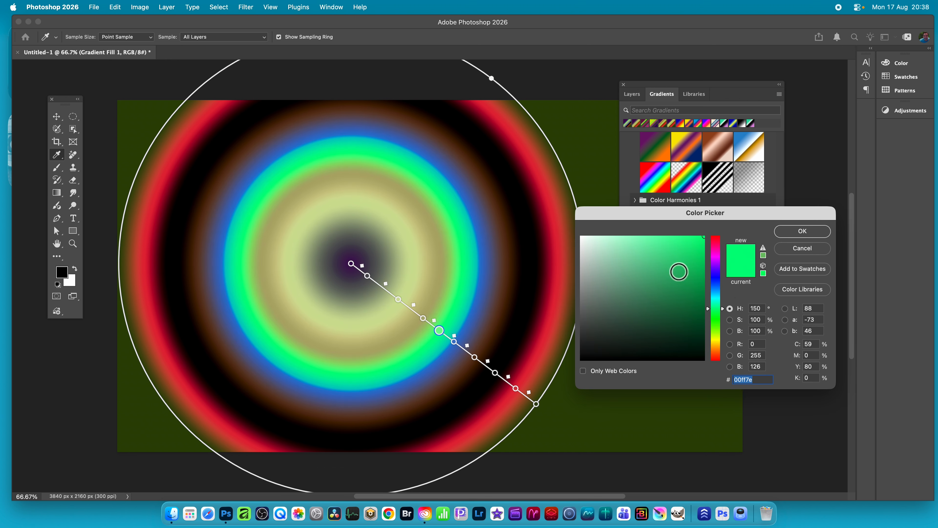
left_click(715, 346)
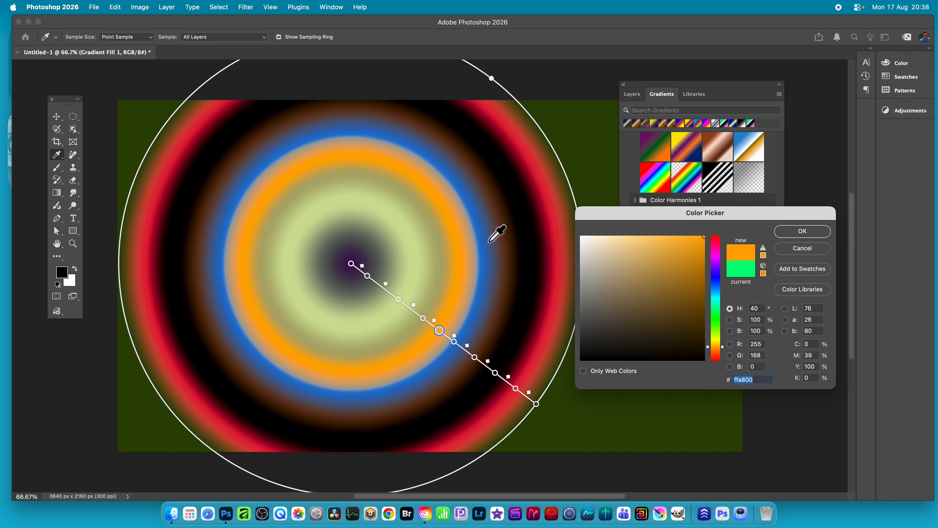
left_click(797, 232)
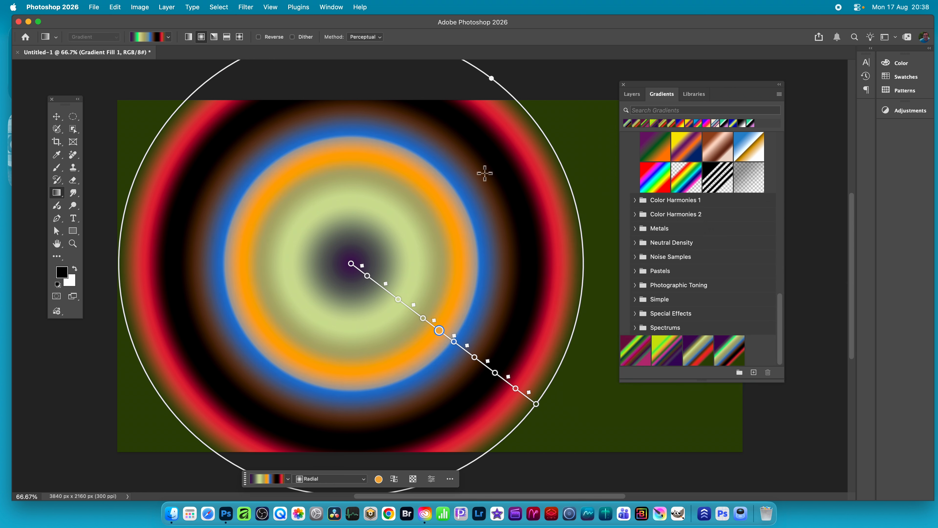